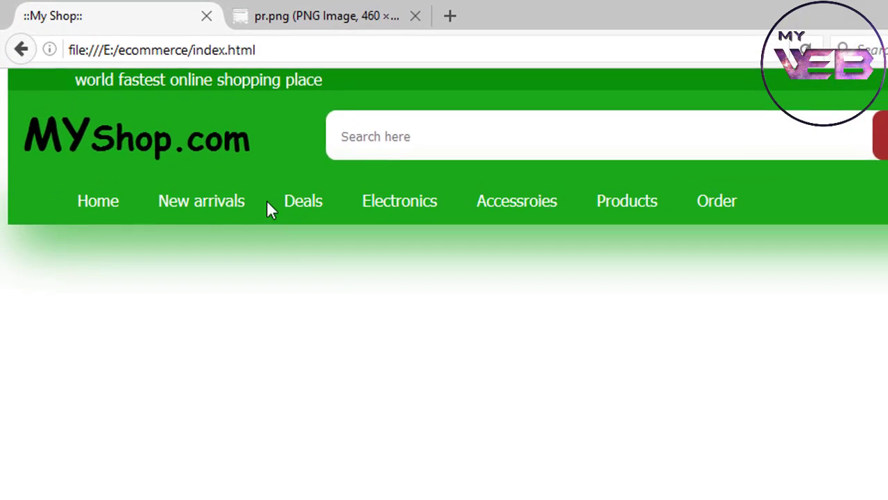
# - Review the slider area in the pr.png wireframe, go back to the MyShop home page, and minimize Firefox
pyautogui.click(330, 17)
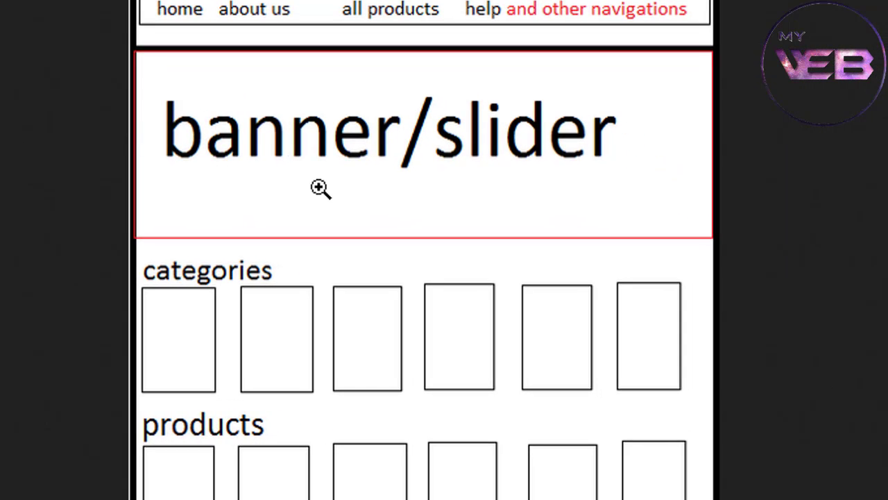
pyautogui.hotkey('ctrl', 'Tab')
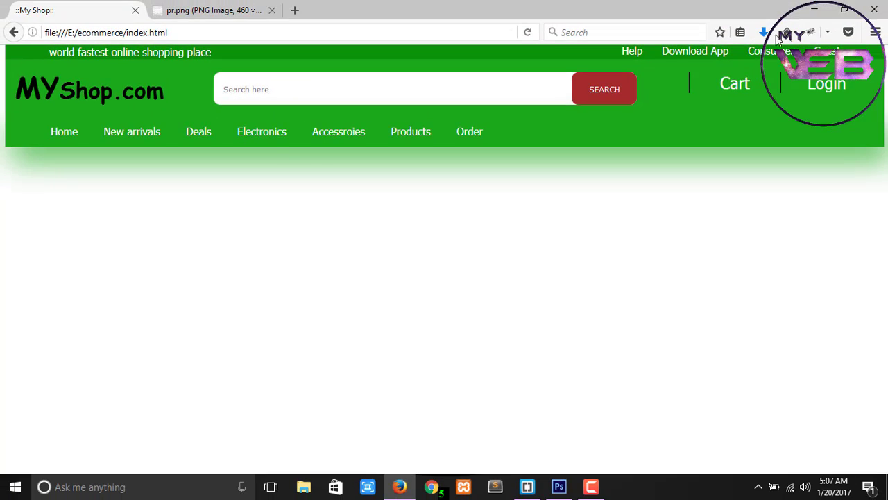
pyautogui.click(816, 11)
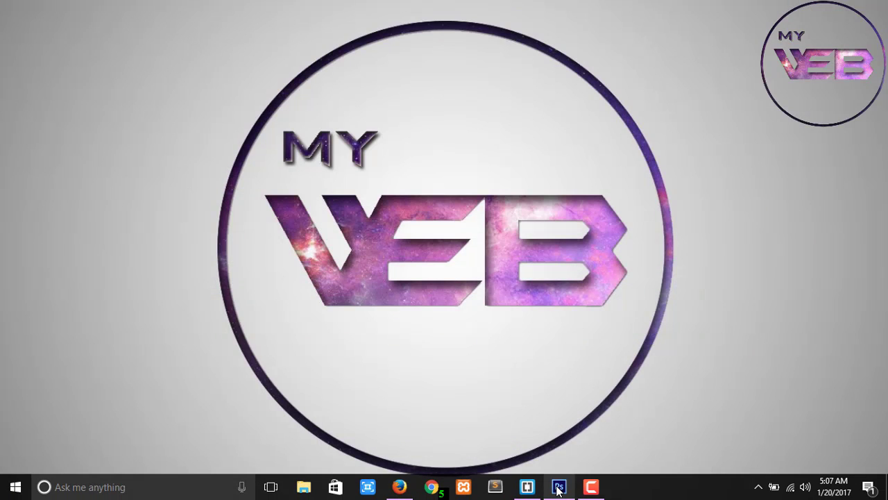
# - Bring Photoshop forward and create a new white document 1380 × 450 pixels
pyautogui.moveTo(559, 485)
pyautogui.click(513, 462)
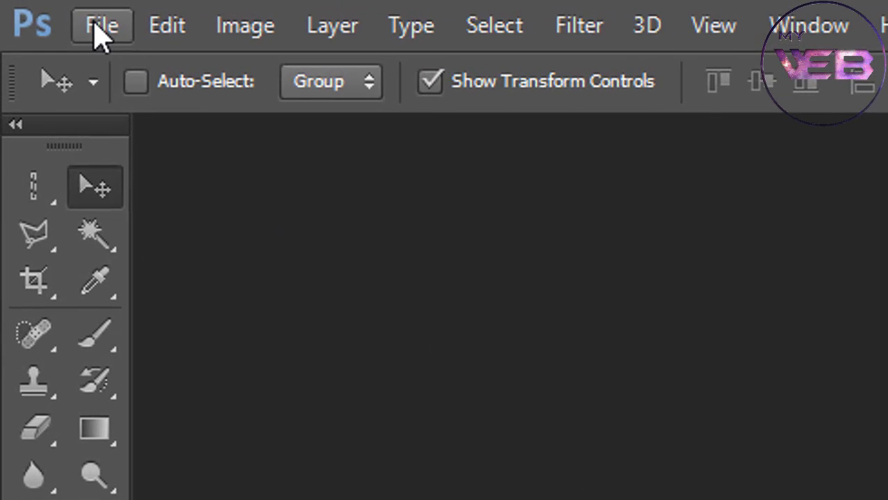
pyautogui.click(97, 31)
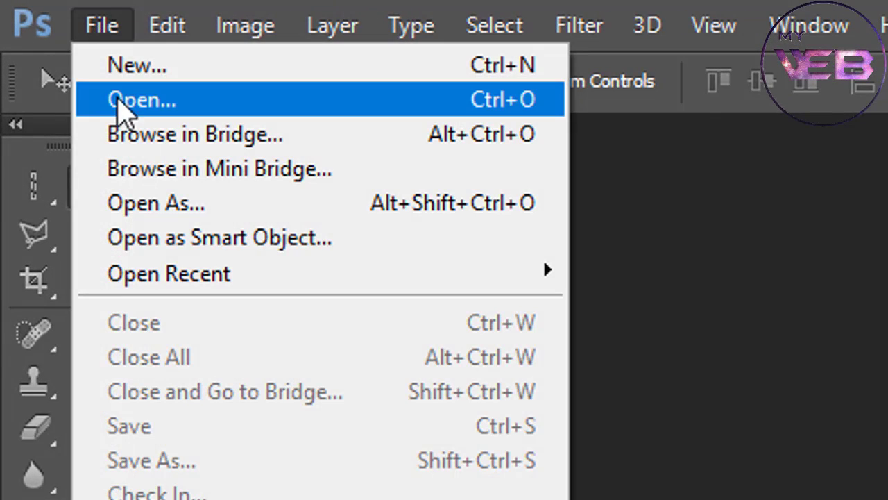
pyautogui.click(122, 66)
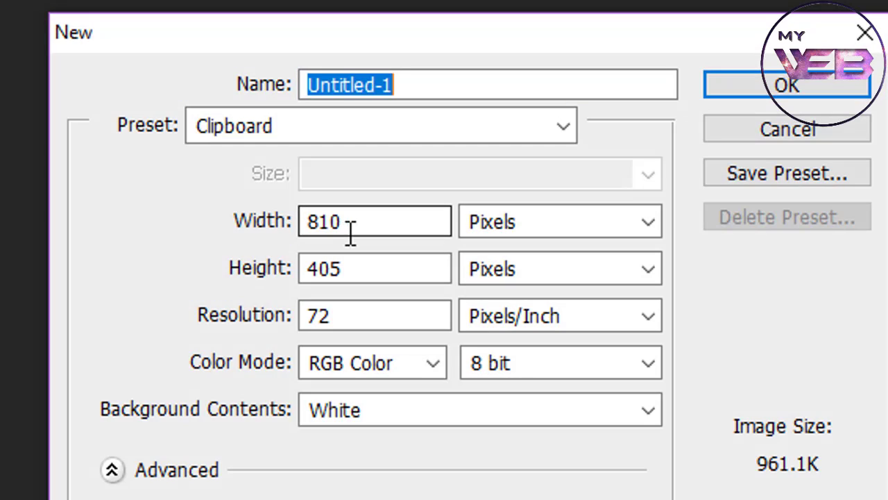
pyautogui.moveTo(359, 224); pyautogui.dragTo(264, 211)
pyautogui.write('1')
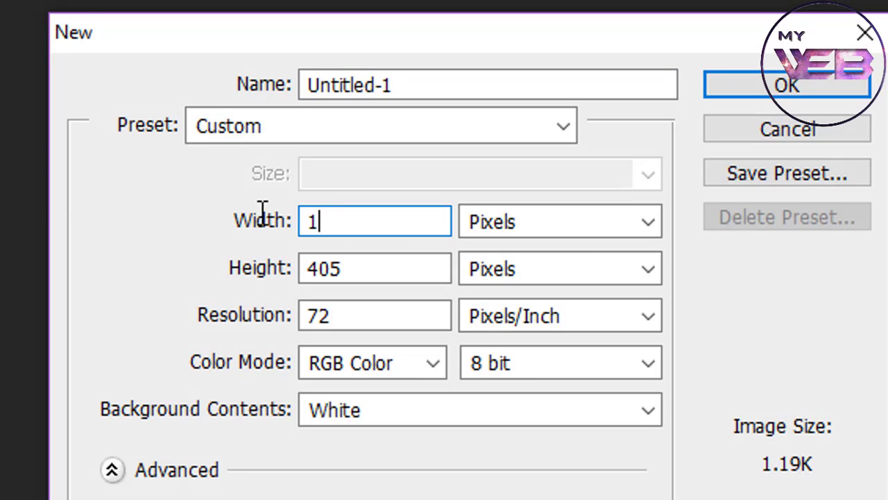
pyautogui.write('380')
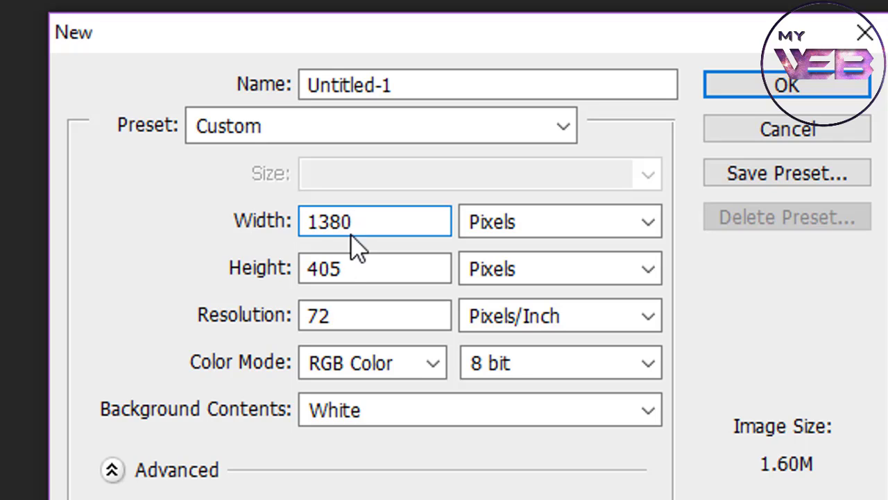
pyautogui.moveTo(349, 268); pyautogui.dragTo(287, 252)
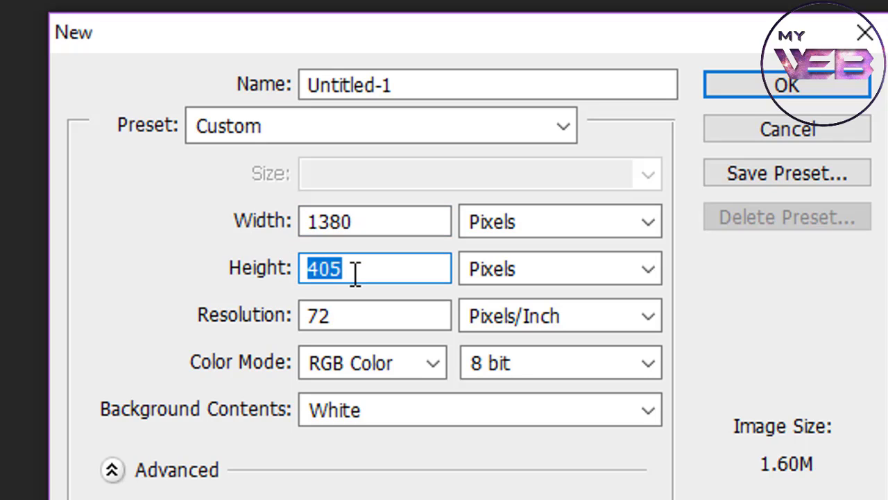
pyautogui.write('450')
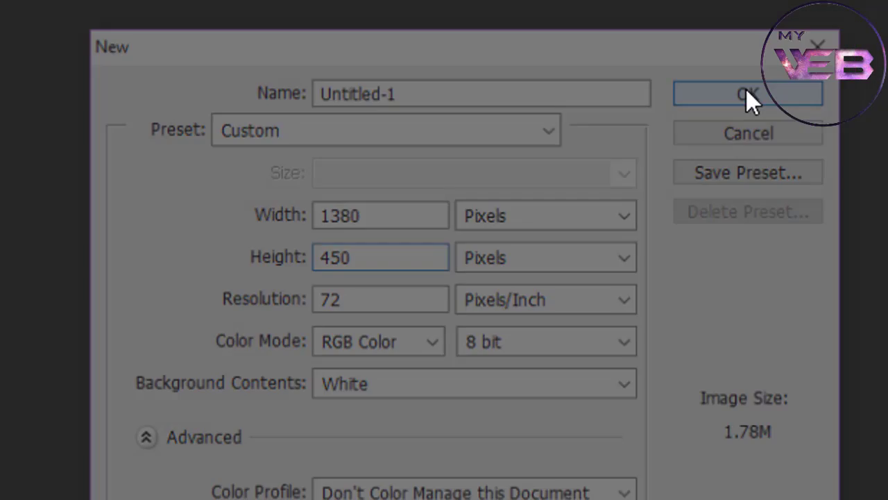
pyautogui.click(748, 95)
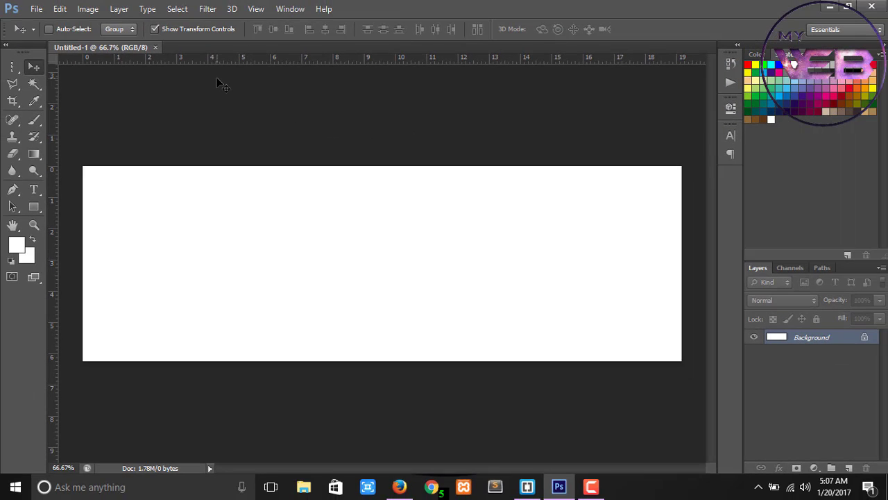
# - Open the Fashion Dimensions banner PNG, select it all, and paste it into Untitled-1
pyautogui.hotkey('ctrl', 'o')
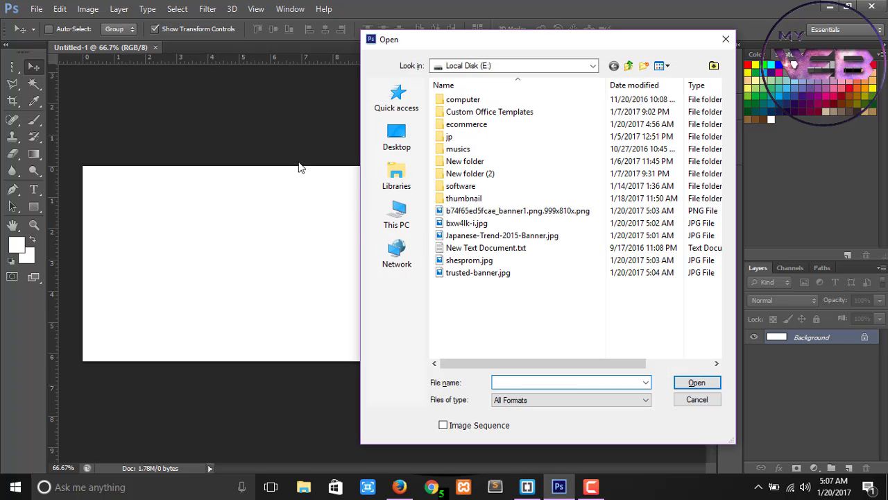
pyautogui.doubleClick(489, 211)
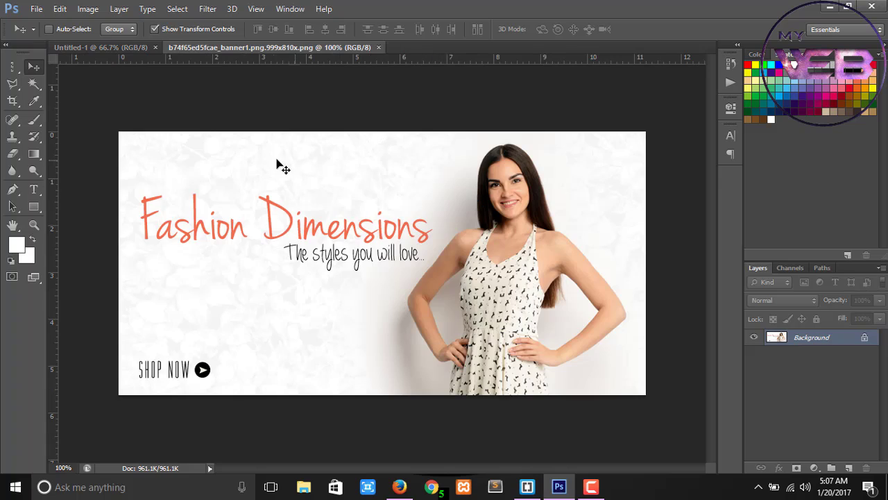
pyautogui.hotkey('ctrl', 'a')
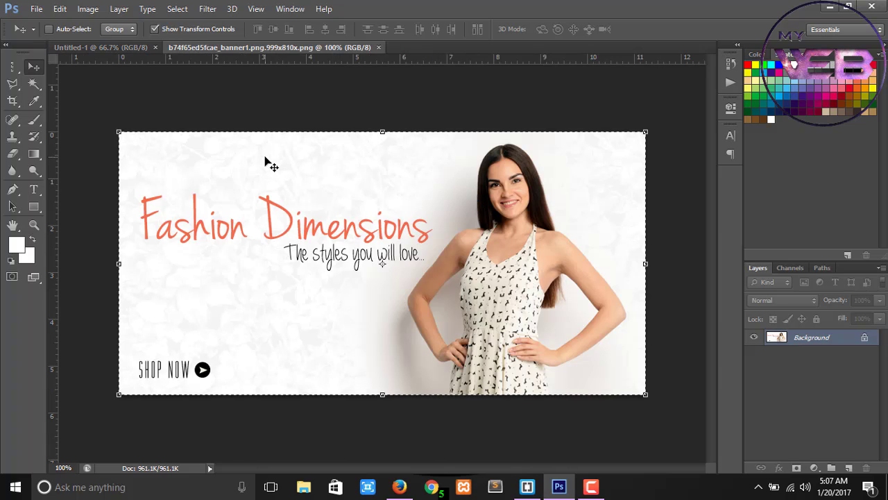
pyautogui.click(96, 48)
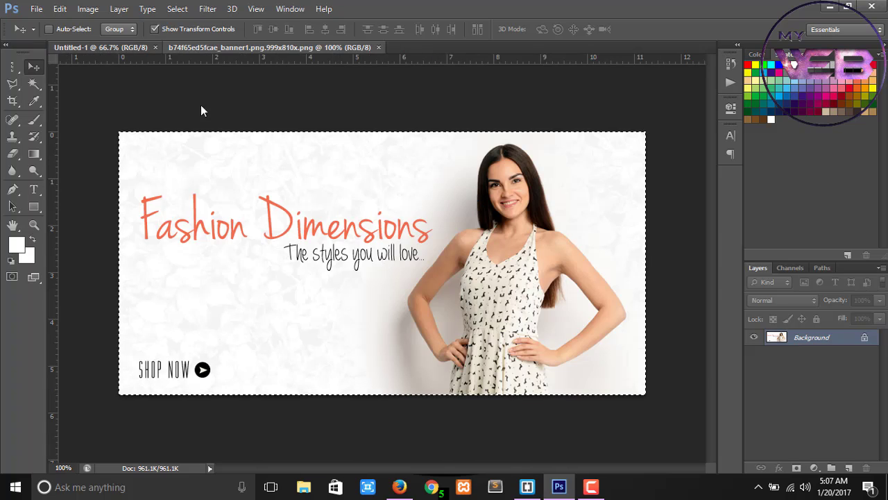
pyautogui.hotkey('ctrl', 'v')
# - Move the pasted banner to the left edge and scale it to about 169% to span the width
pyautogui.moveTo(284, 220); pyautogui.dragTo(168, 205)
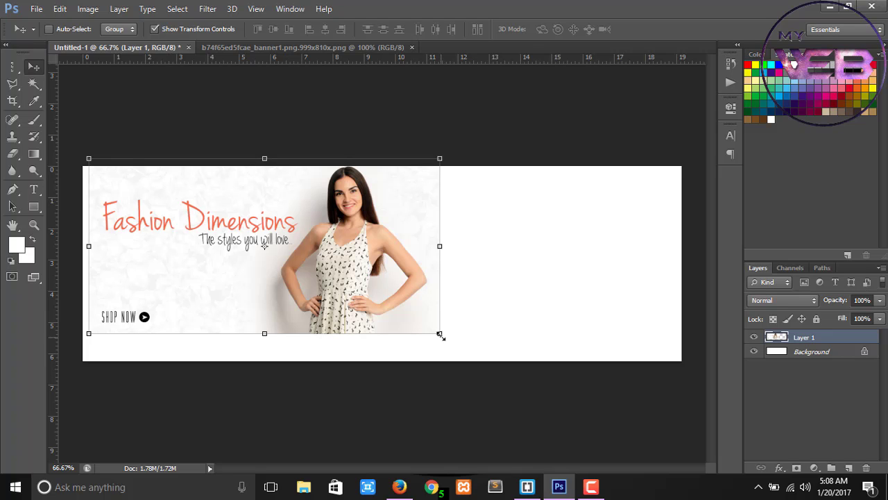
pyautogui.moveTo(439, 335); pyautogui.dragTo(717, 394)
pyautogui.moveTo(409, 317); pyautogui.dragTo(406, 315)
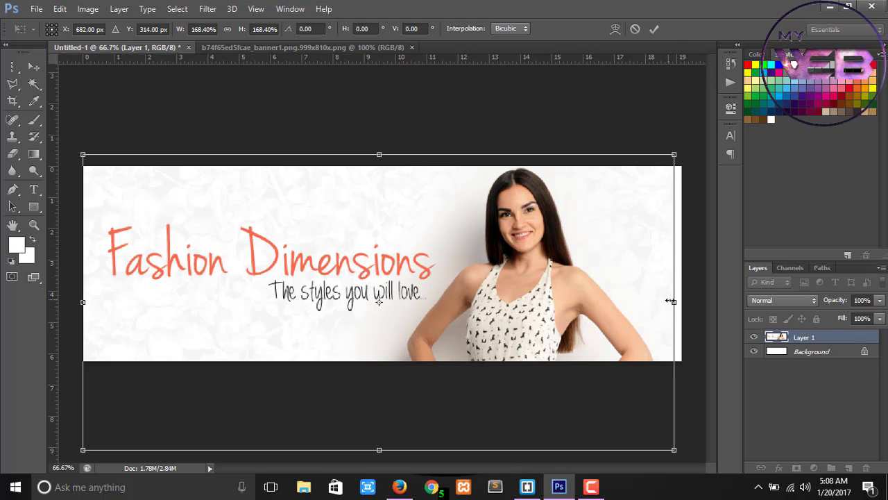
pyautogui.moveTo(675, 302); pyautogui.dragTo(682, 302)
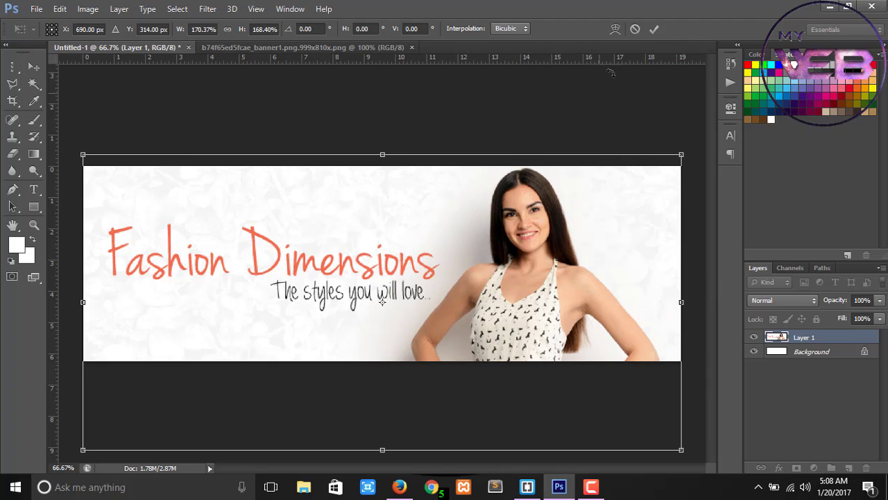
pyautogui.click(659, 30)
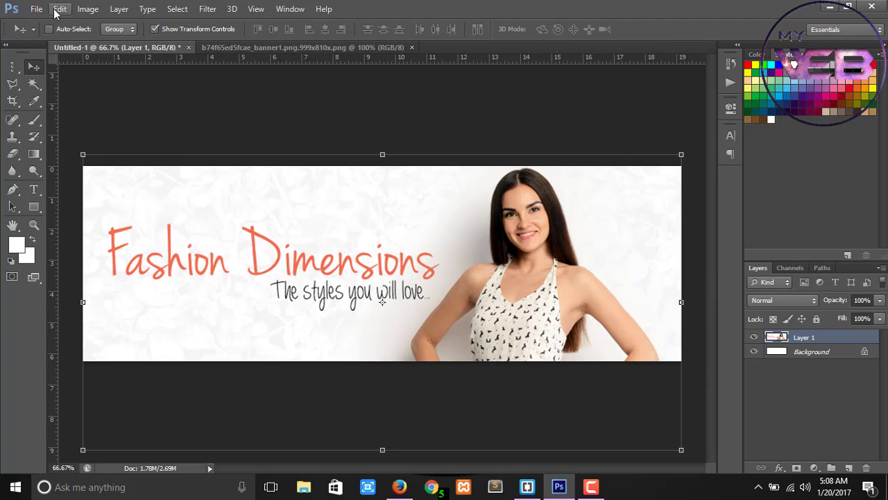
# - Start a Save As in JPEG format and create a new 'images' folder inside ecommerce
pyautogui.click(40, 8)
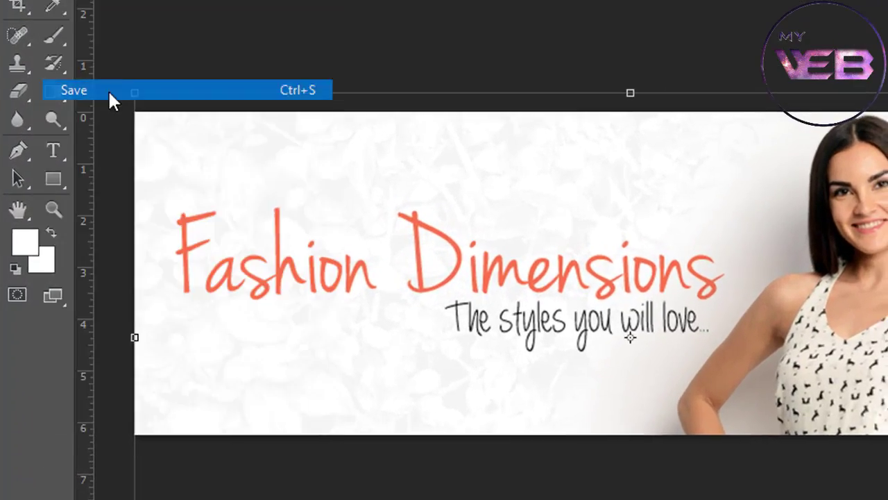
pyautogui.click(66, 155)
pyautogui.click(659, 359)
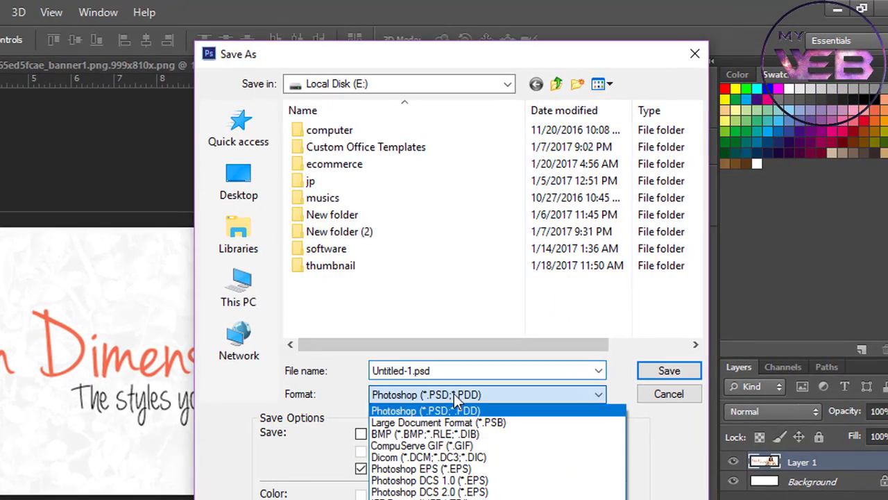
pyautogui.click(416, 499)
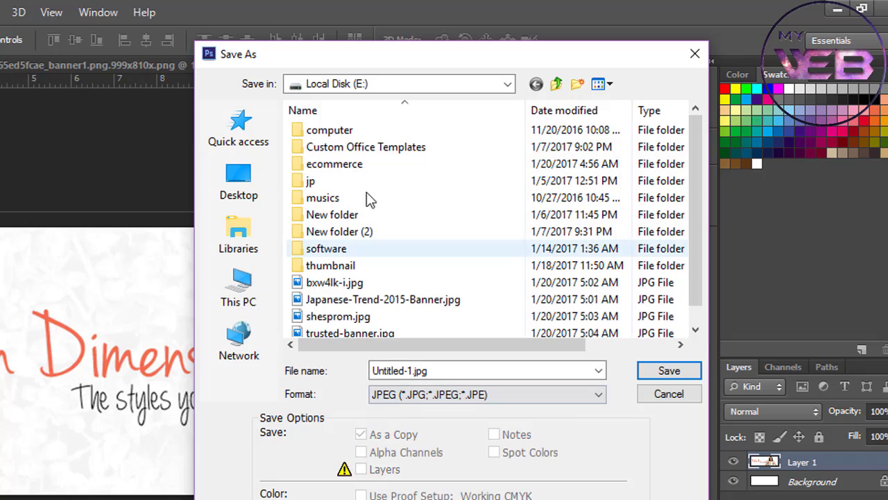
pyautogui.doubleClick(327, 171)
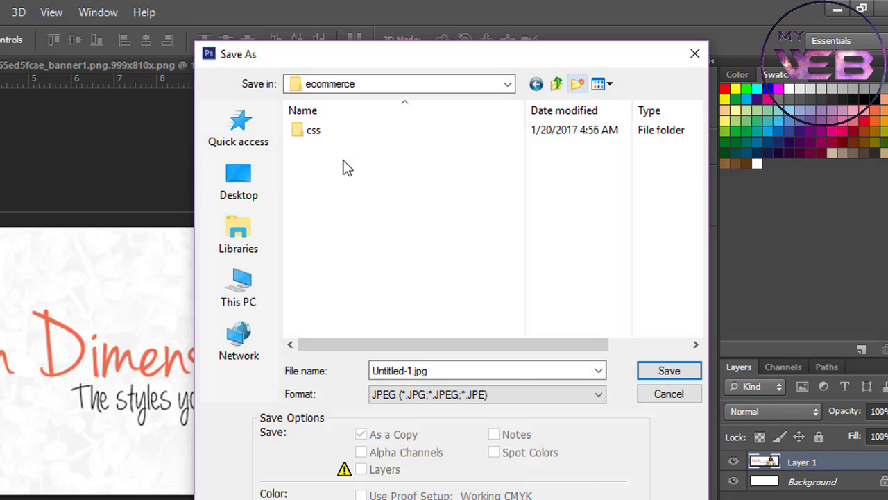
pyautogui.hotkey('ctrl', 'shift', 'n')
pyautogui.write('ima')
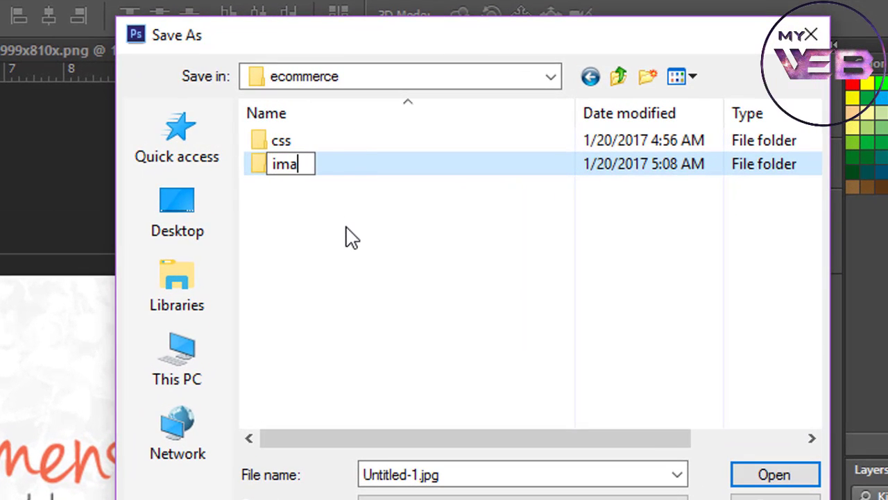
pyautogui.write('ges')
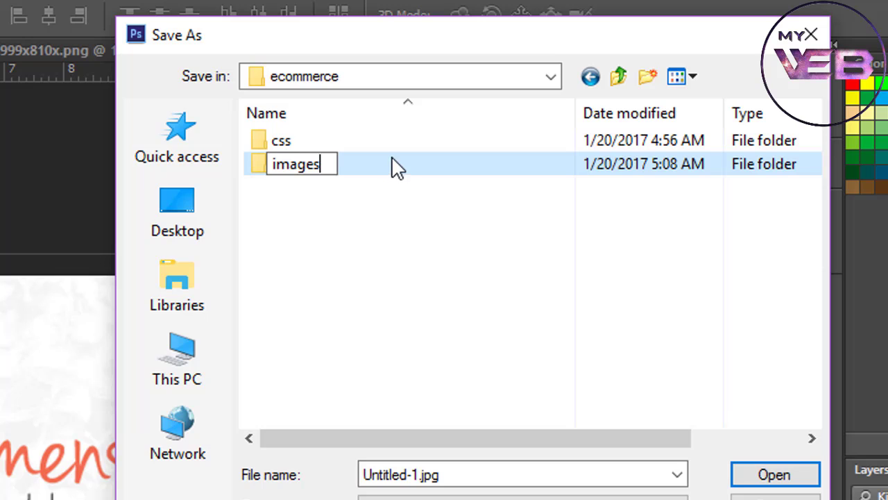
pyautogui.click(397, 176)
pyautogui.doubleClick(397, 176)
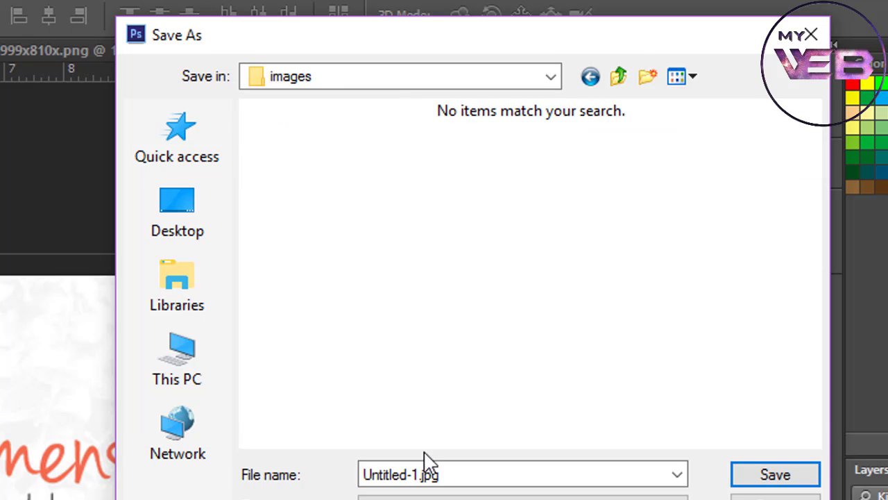
# - Save the banner in the images folder as img1 JPEG at Medium quality 6
pyautogui.click(462, 475)
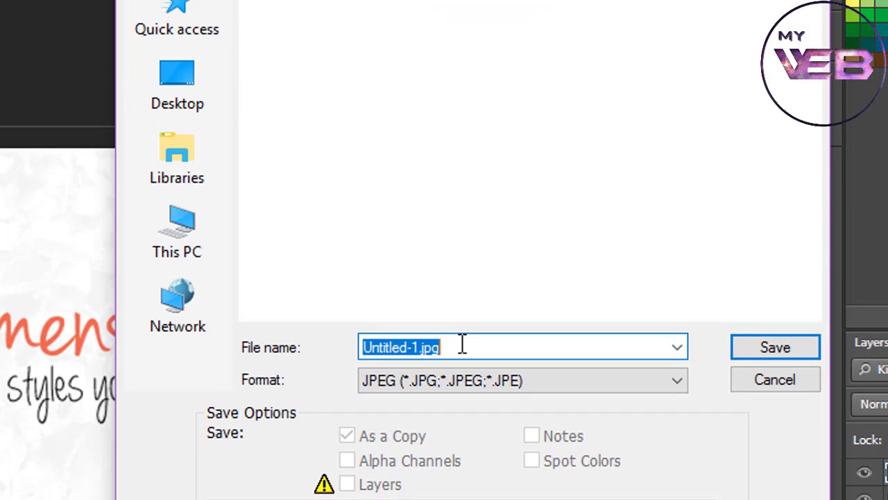
pyautogui.write('img1')
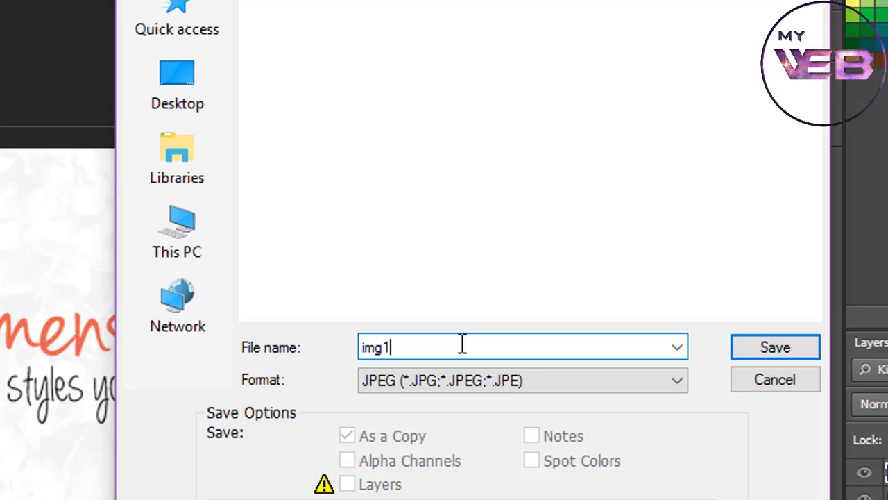
pyautogui.click(781, 349)
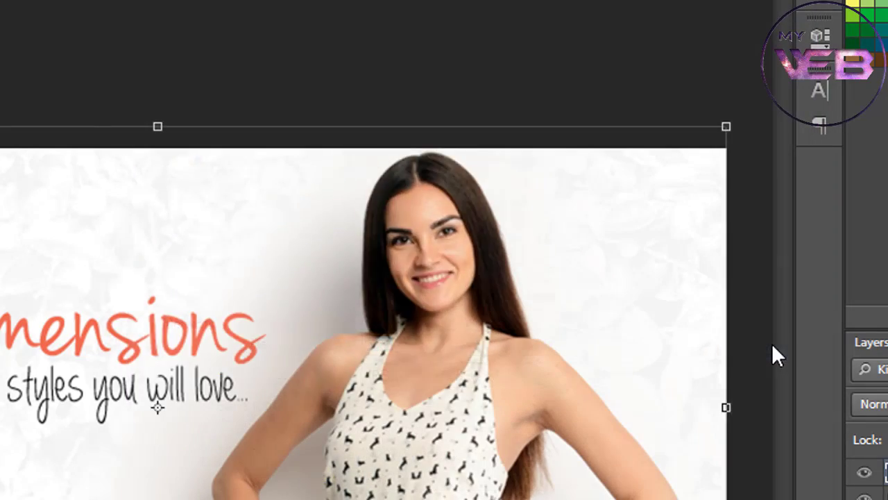
pyautogui.click(411, 61)
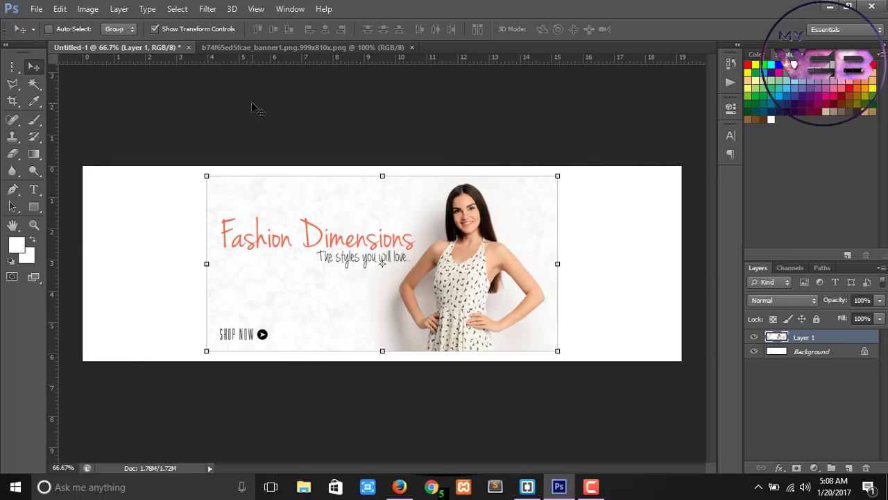
# - Delete the fashion banner layer, then open bxw4lk-i.jpg and select the whole image
pyautogui.press('Delete')
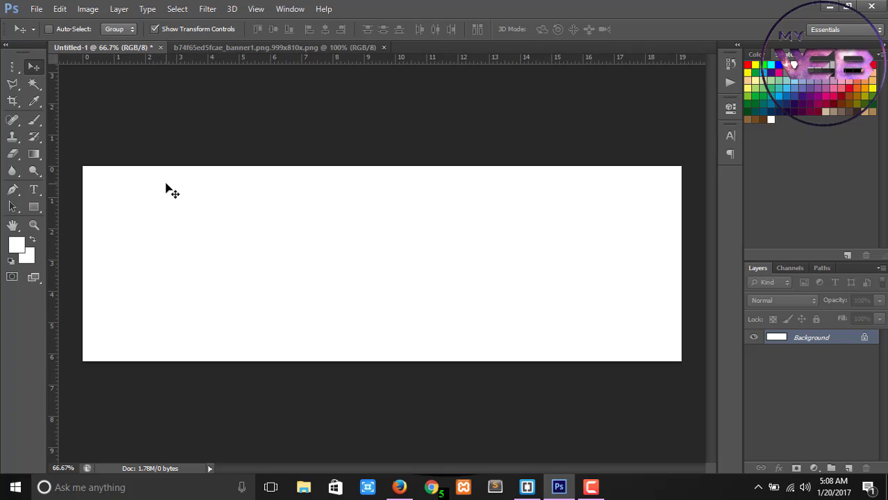
pyautogui.hotkey('ctrl', 'o')
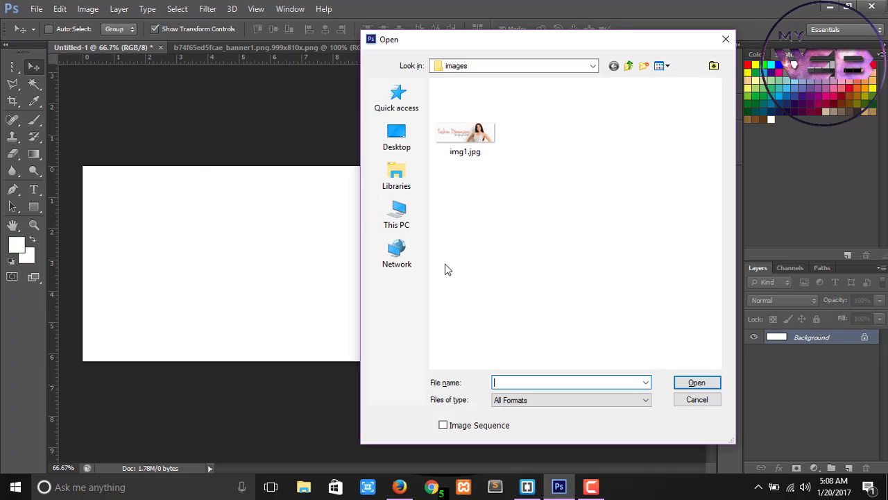
pyautogui.click(483, 199)
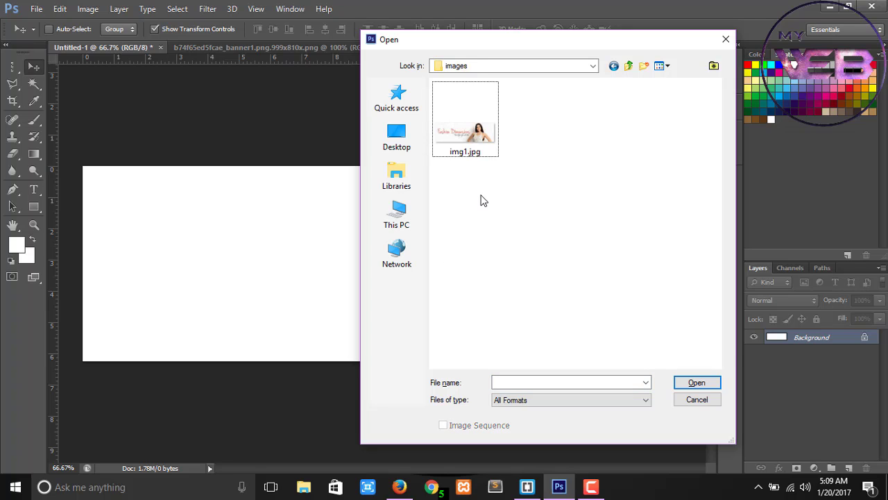
pyautogui.press('BackSpace')
pyautogui.press('BackSpace')
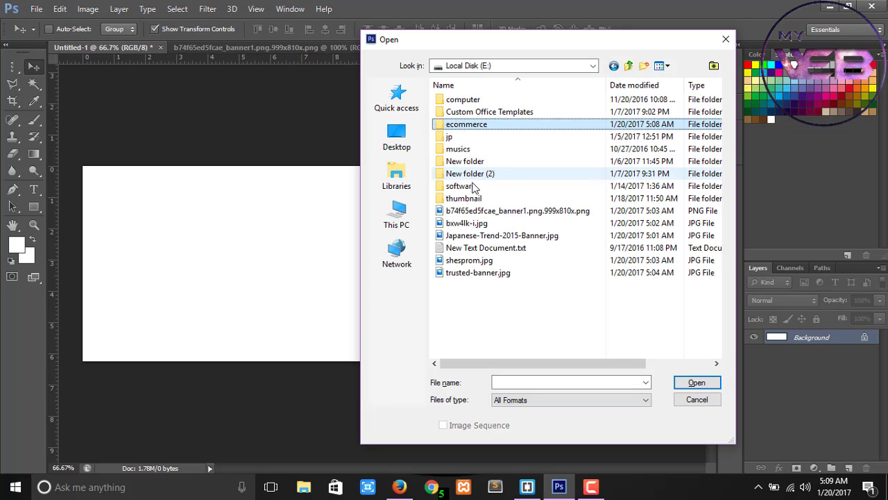
pyautogui.click(470, 225)
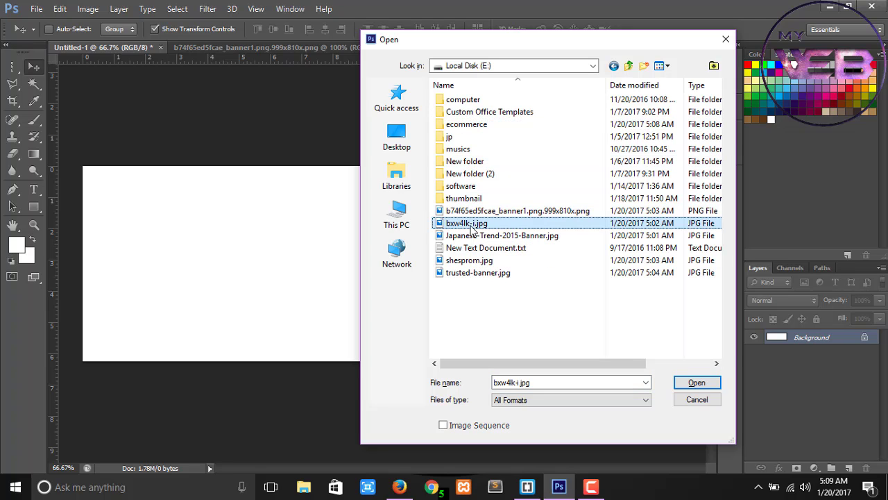
pyautogui.click(686, 382)
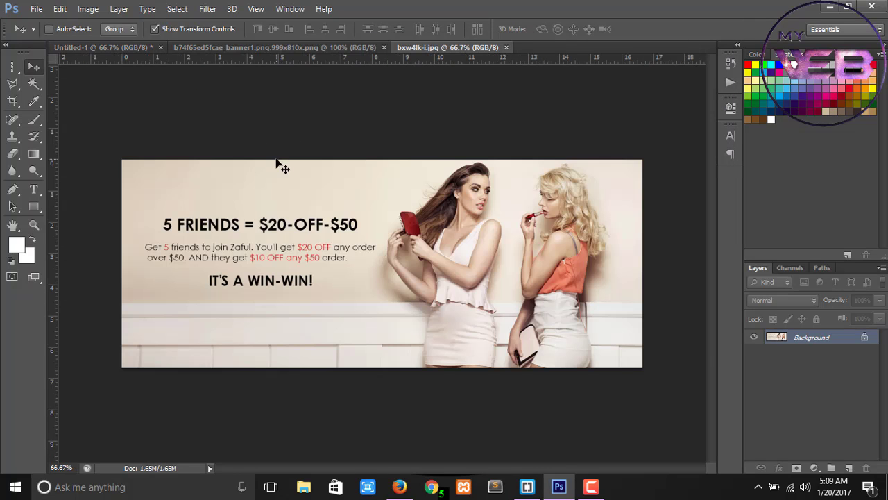
pyautogui.hotkey('ctrl', 'a')
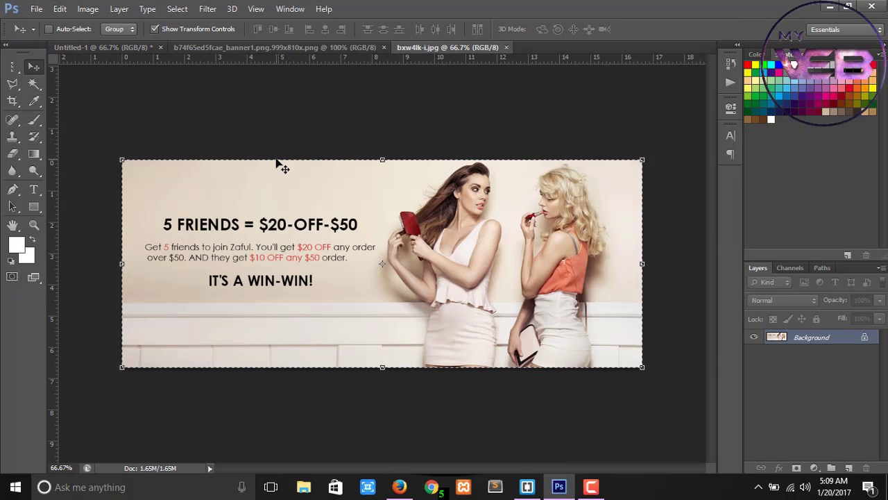
# - Close the first banner's source, then paste the promo into Untitled-1 scaled to about 115%
pyautogui.click(234, 49)
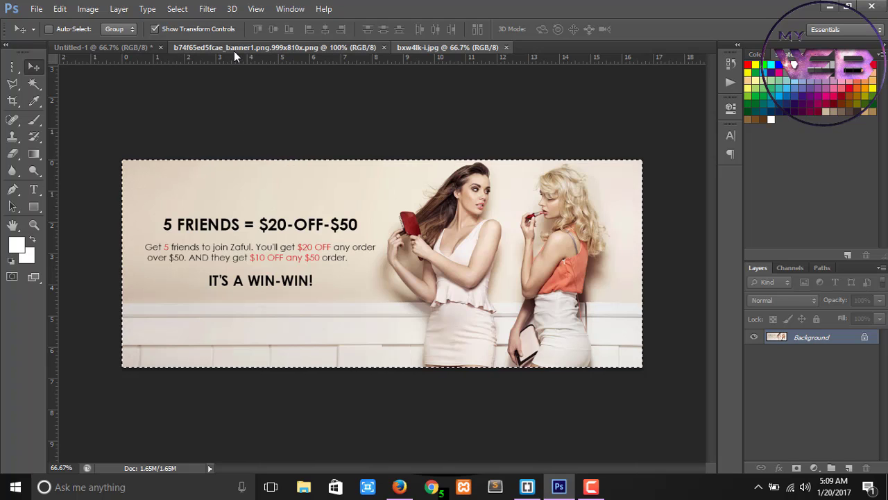
pyautogui.click(383, 48)
pyautogui.click(104, 47)
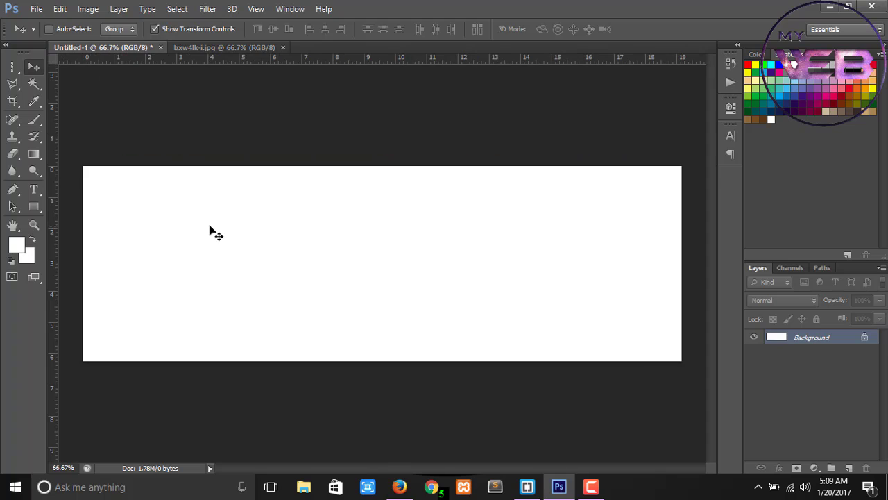
pyautogui.hotkey('ctrl', 'v')
pyautogui.moveTo(231, 241); pyautogui.dragTo(192, 241)
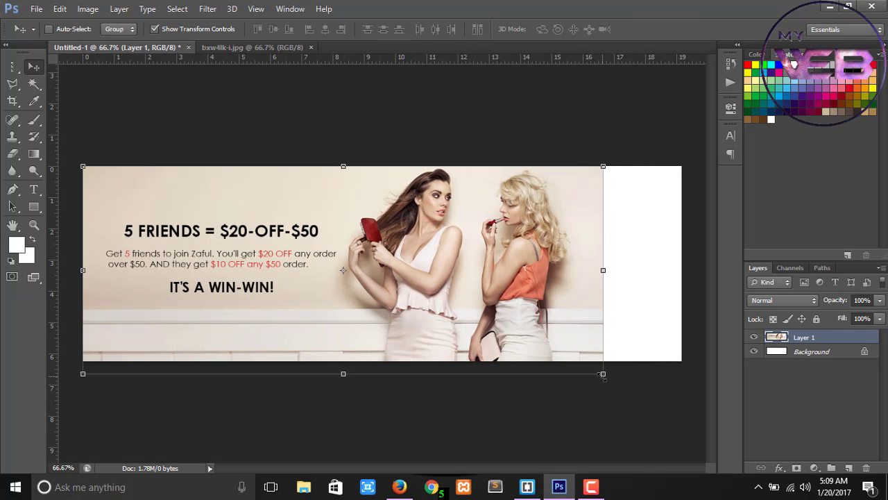
pyautogui.moveTo(603, 373); pyautogui.dragTo(683, 406)
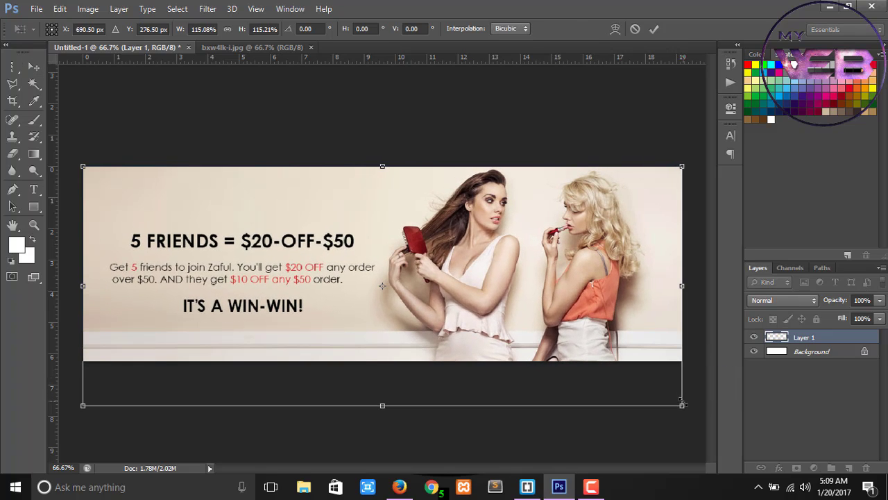
pyautogui.click(654, 29)
# - Save the promo banner as img2.jpg inside the ecommerce/images folder
pyautogui.click(36, 9)
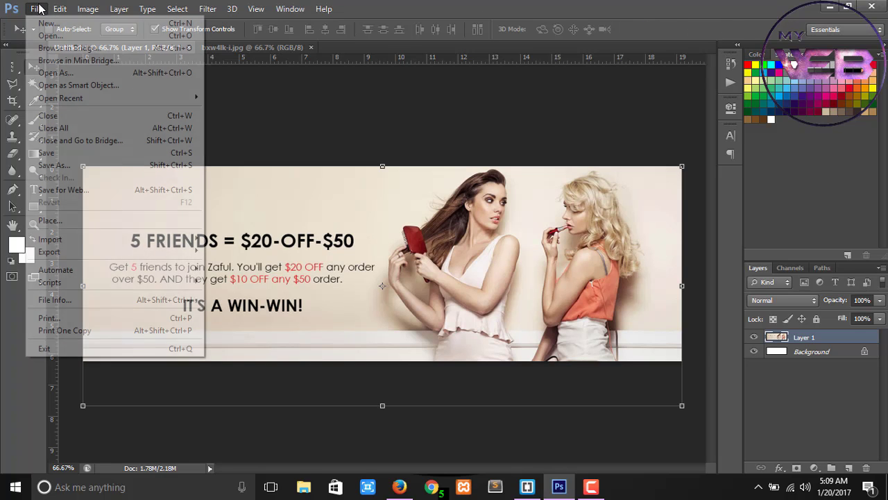
pyautogui.click(54, 165)
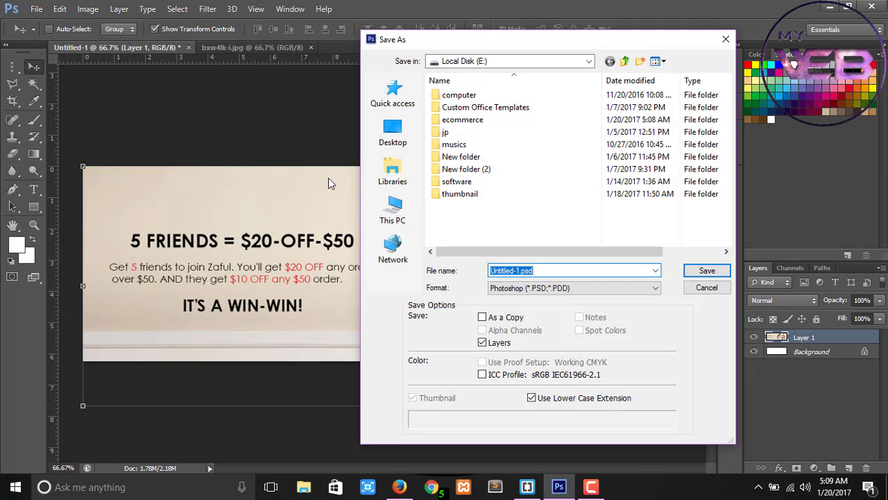
pyautogui.doubleClick(458, 120)
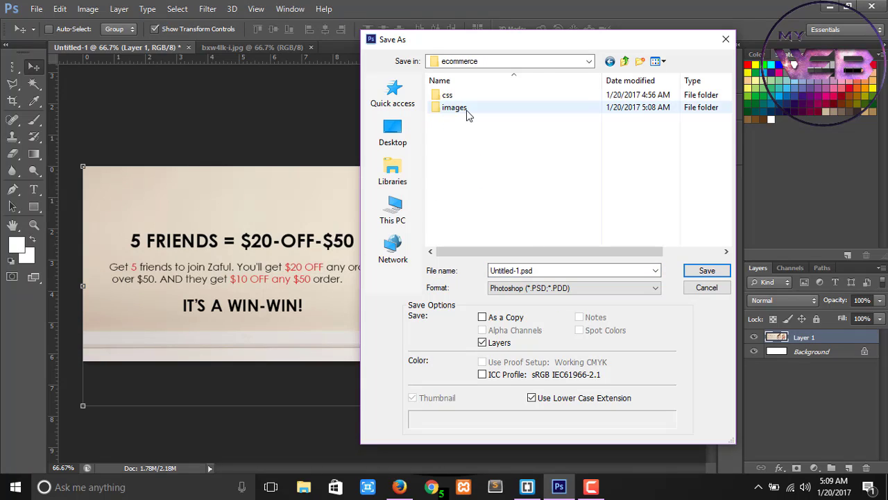
pyautogui.doubleClick(451, 108)
pyautogui.click(541, 271)
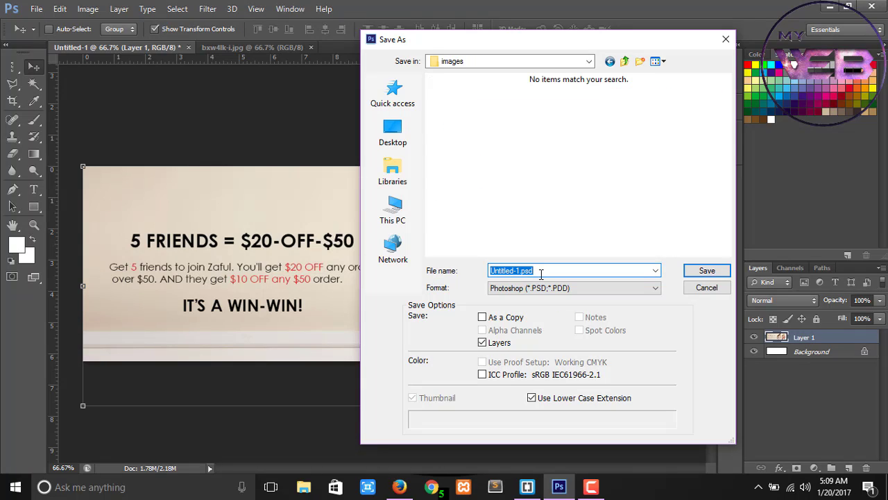
pyautogui.write('img2.jpg')
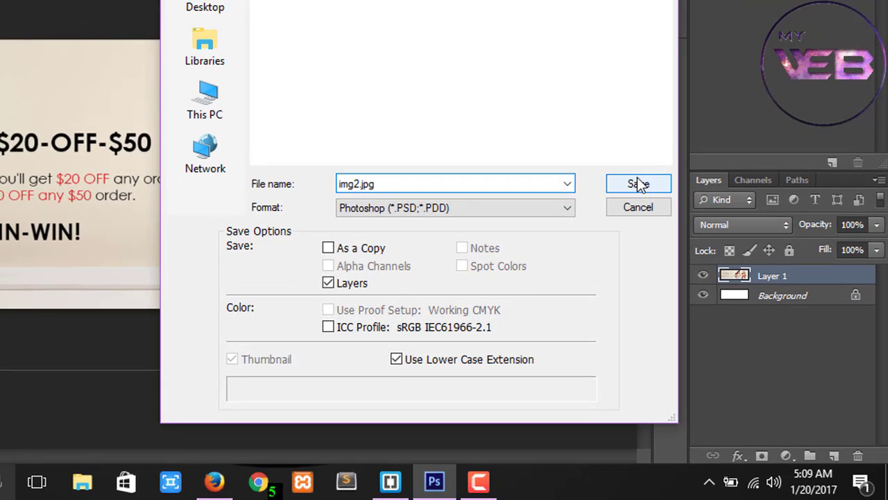
pyautogui.click(709, 271)
pyautogui.click(640, 185)
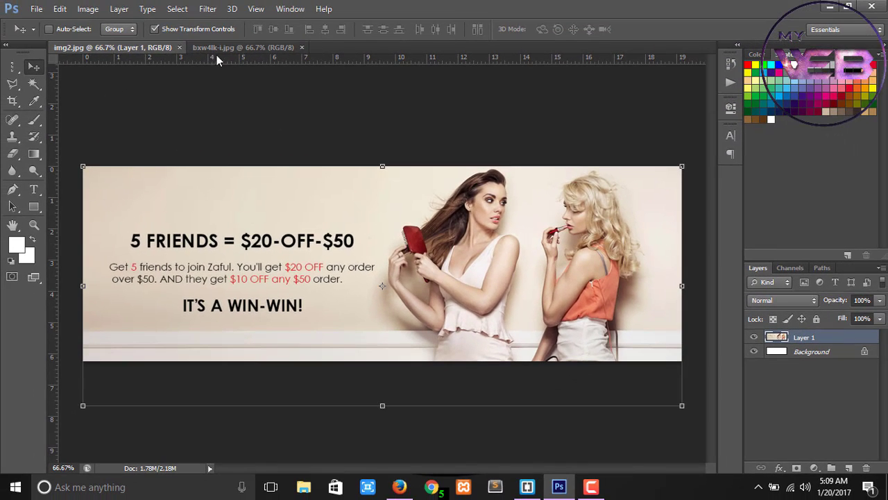
# - Close the bxw4lk-i.jpg source and delete the promo layer from img2.jpg
pyautogui.click(236, 48)
pyautogui.click(303, 46)
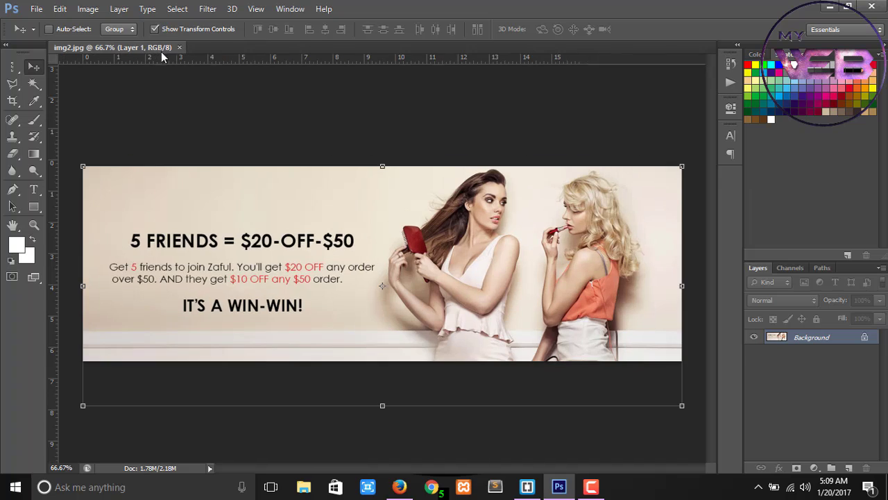
pyautogui.press('Delete')
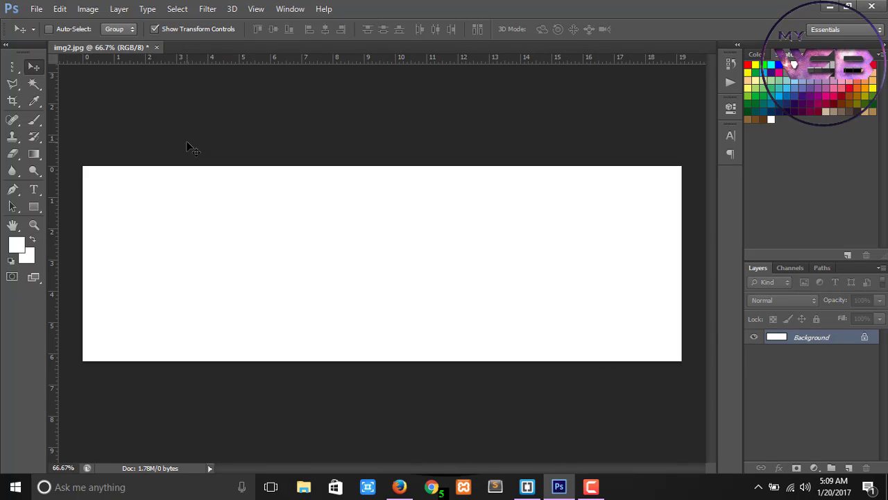
# - Open Japanese-Trend-2015-Banner.jpg from Local Disk (E:)
pyautogui.hotkey('ctrl', 'o')
pyautogui.click(484, 238)
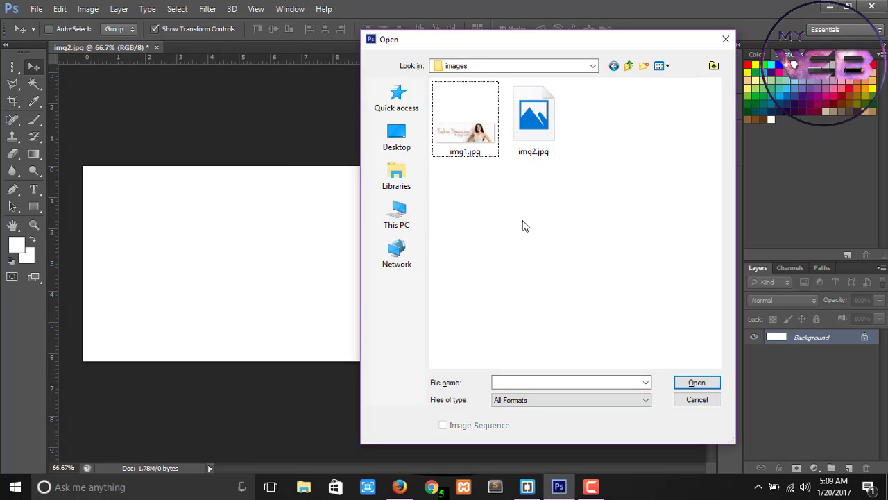
pyautogui.press('BackSpace')
pyautogui.press('BackSpace')
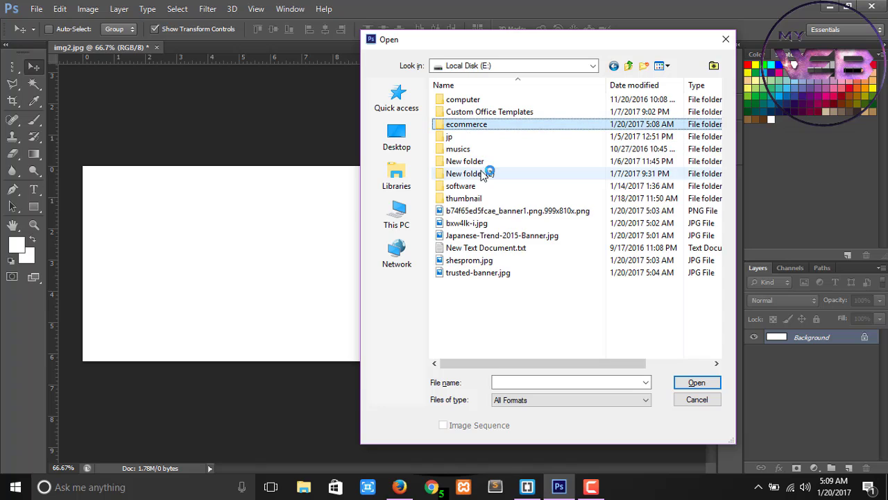
pyautogui.doubleClick(472, 236)
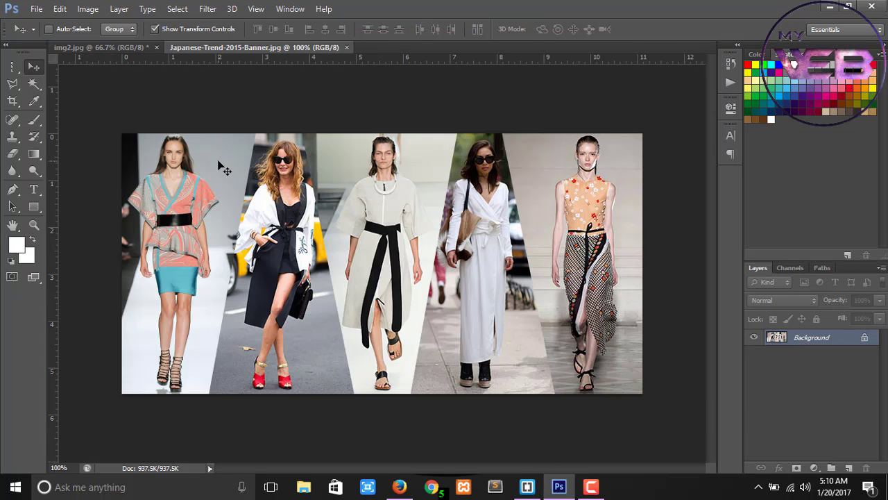
# - Paste the Japanese-Trend collage into img2.jpg, scale it to about 173% across the canvas, and save
pyautogui.hotkey('ctrl', 'a')
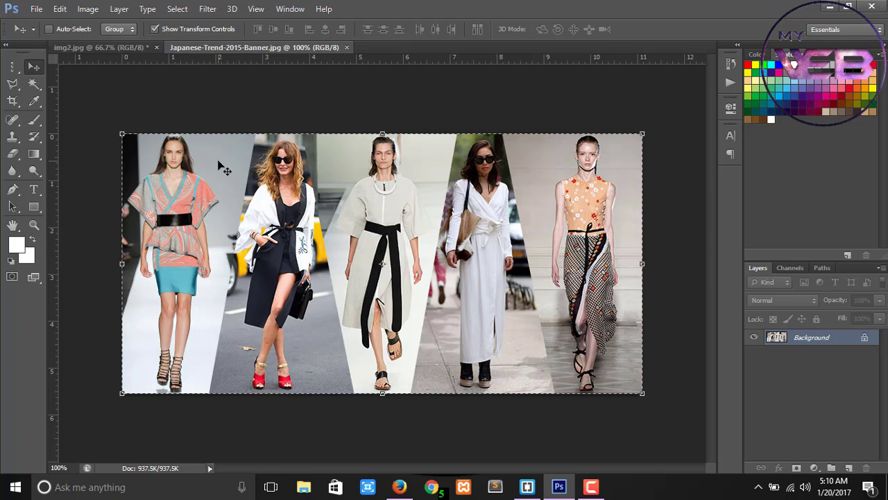
pyautogui.click(107, 47)
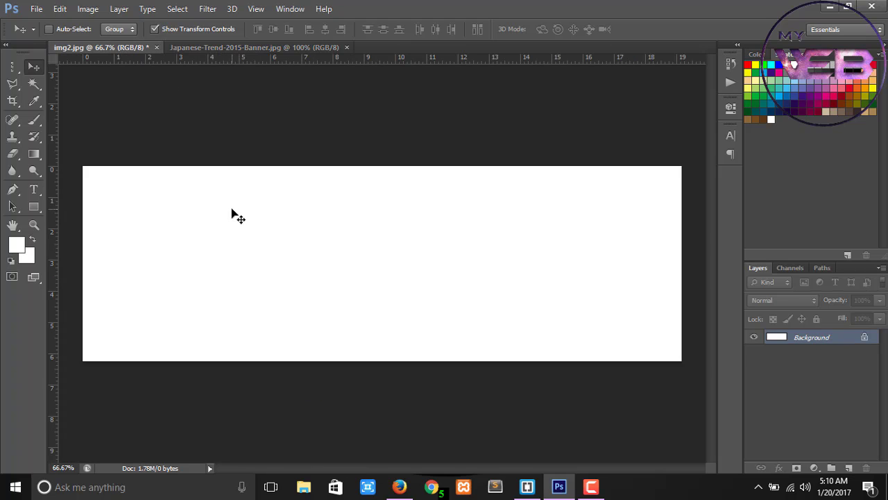
pyautogui.hotkey('ctrl', 'v')
pyautogui.moveTo(247, 224); pyautogui.dragTo(120, 215)
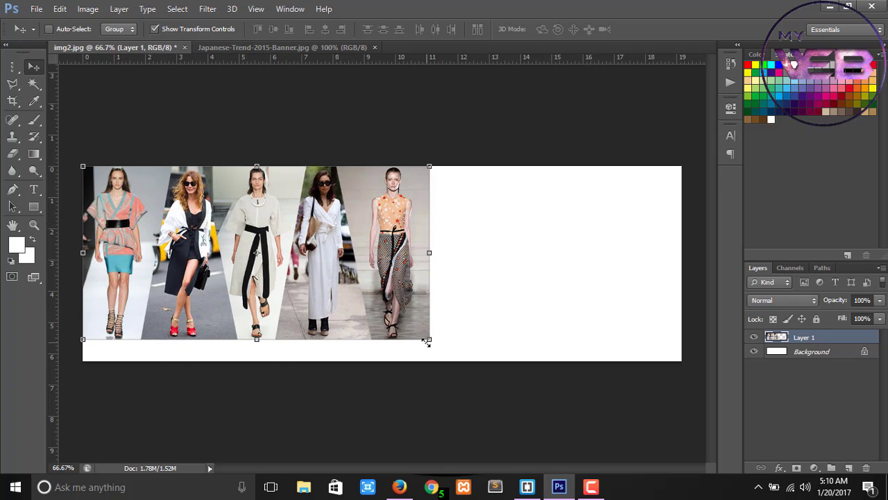
pyautogui.moveTo(430, 342); pyautogui.dragTo(726, 383)
pyautogui.click(654, 28)
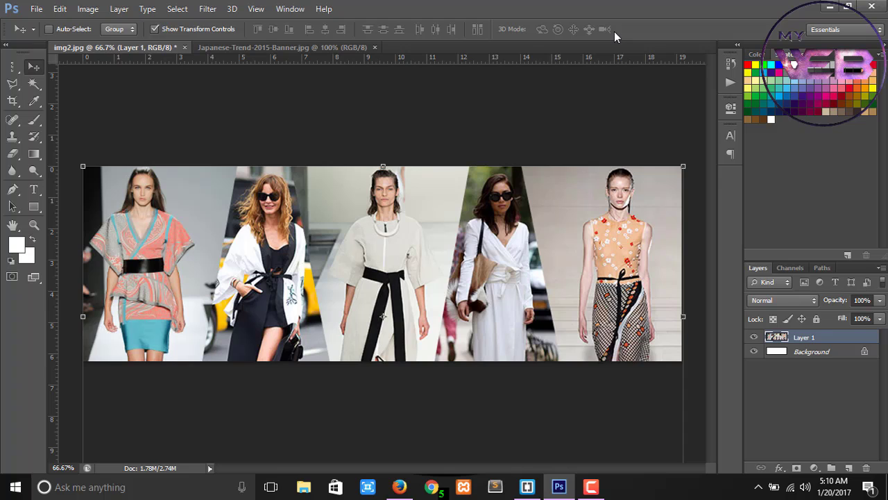
pyautogui.hotkey('ctrl', 's')
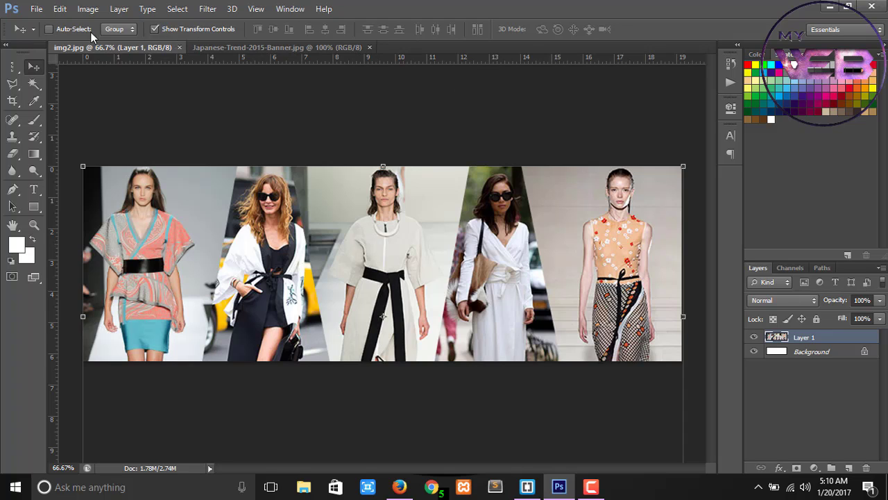
# - Save a JPEG copy of the collage named img3 with Medium quality 6 settings
pyautogui.click(36, 9)
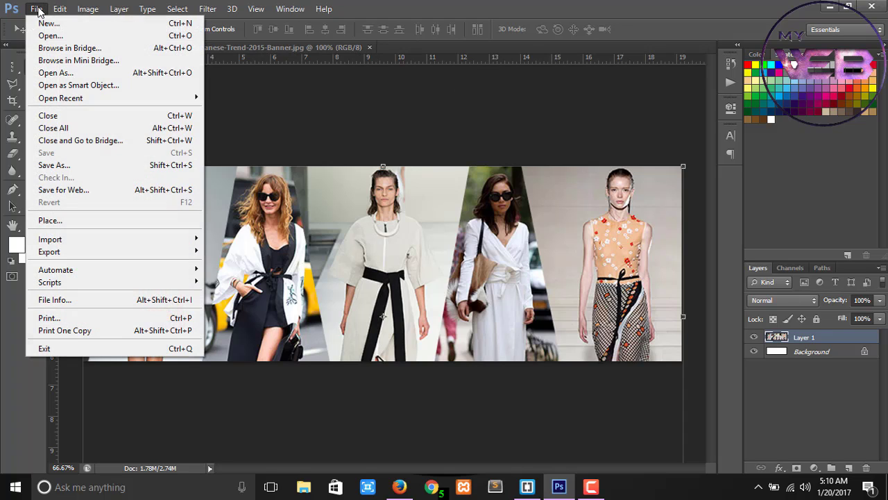
pyautogui.click(56, 164)
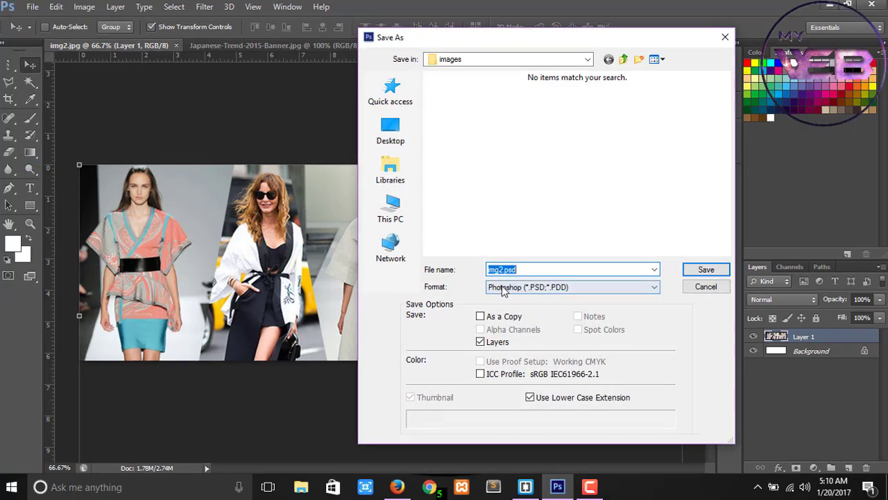
pyautogui.click(504, 289)
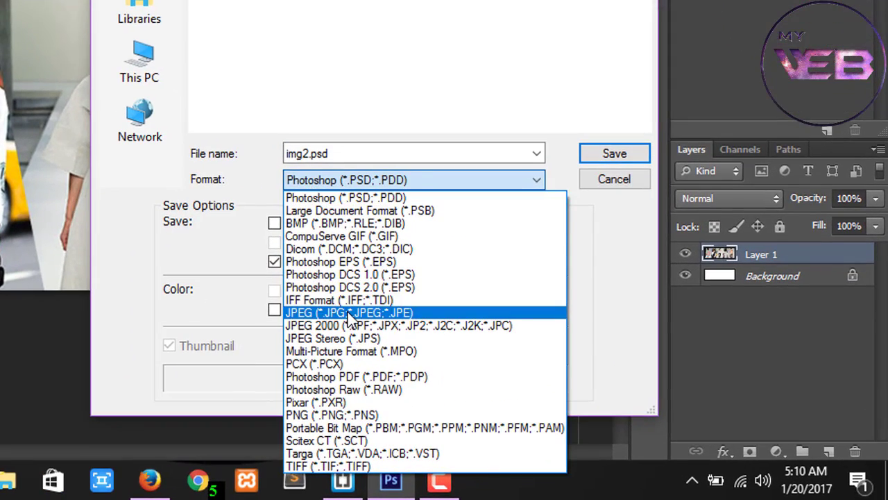
pyautogui.click(349, 313)
pyautogui.click(351, 152)
pyautogui.write('im')
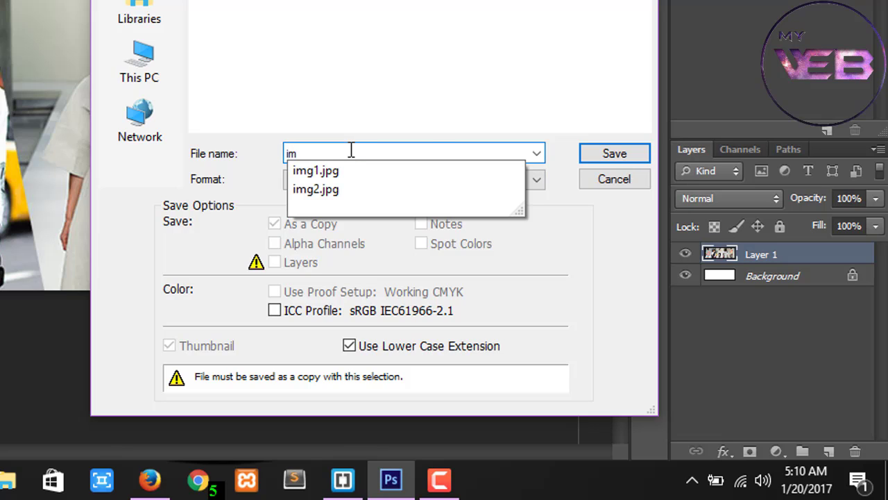
pyautogui.write('m')
pyautogui.press('BackSpace')
pyautogui.press('BackSpace')
pyautogui.press('BackSpace')
pyautogui.write('mg3')
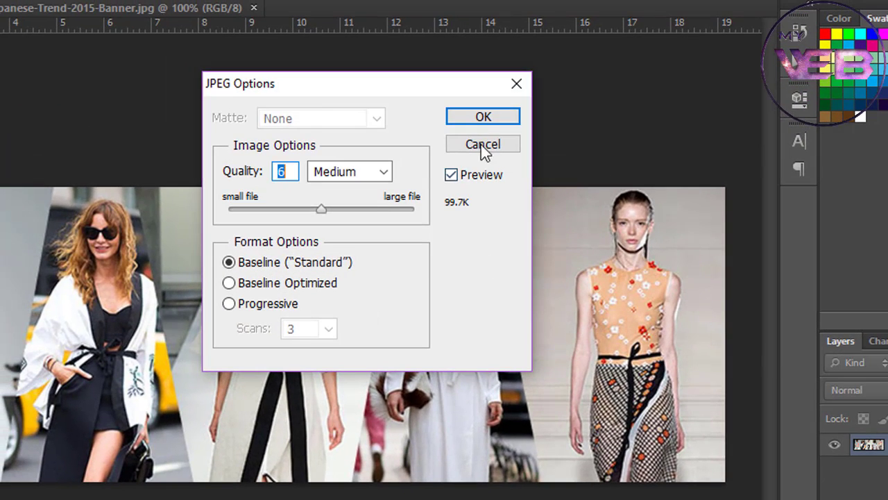
pyautogui.click(478, 115)
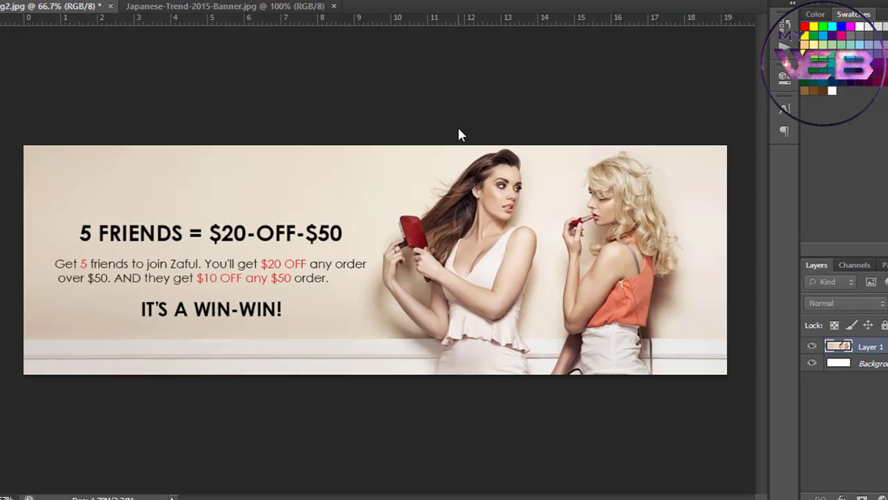
# - Restore the 5 FRIENDS promo artwork and save the document
pyautogui.hotkey('ctrl', 't')
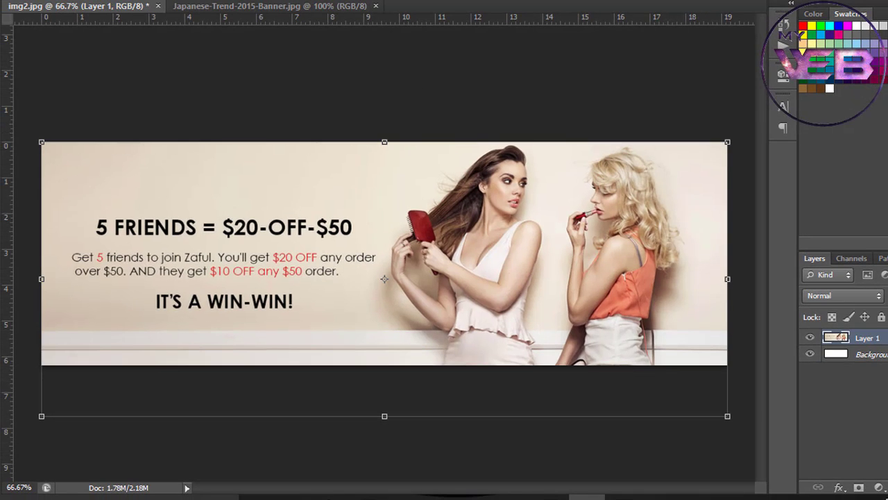
pyautogui.hotkey('alt', 'f')
pyautogui.click(32, 138)
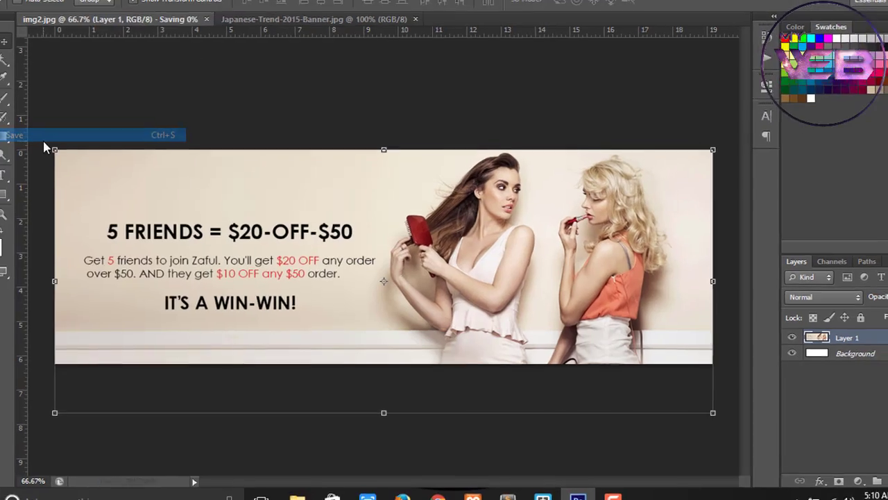
# - Save a JPEG copy as img2.jpg, replacing the existing file and accepting the JPEG options
pyautogui.hotkey('alt', 'f')
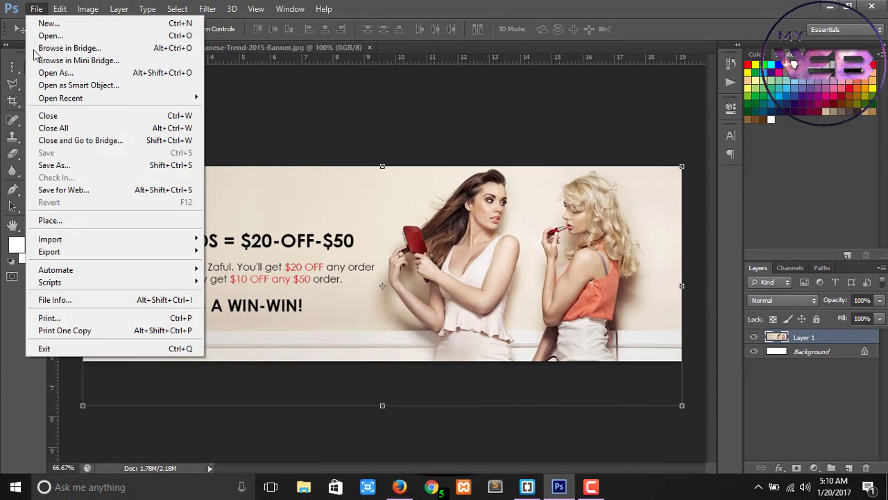
pyautogui.click(54, 165)
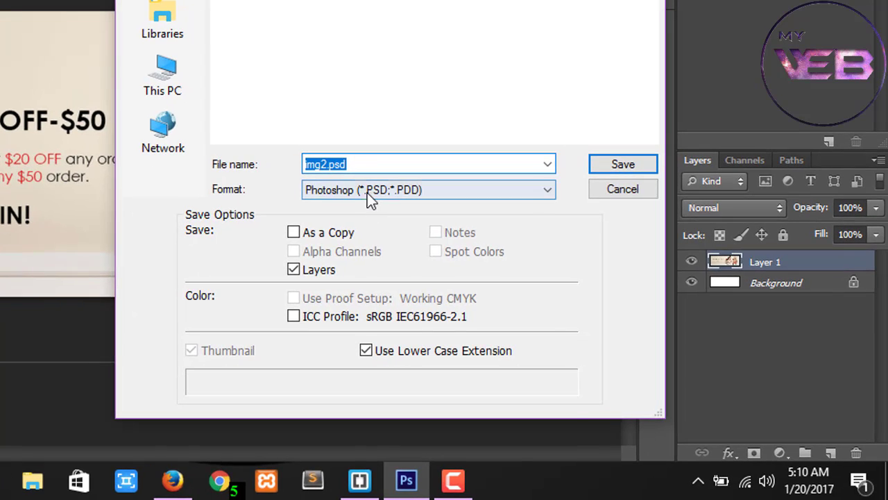
pyautogui.click(366, 191)
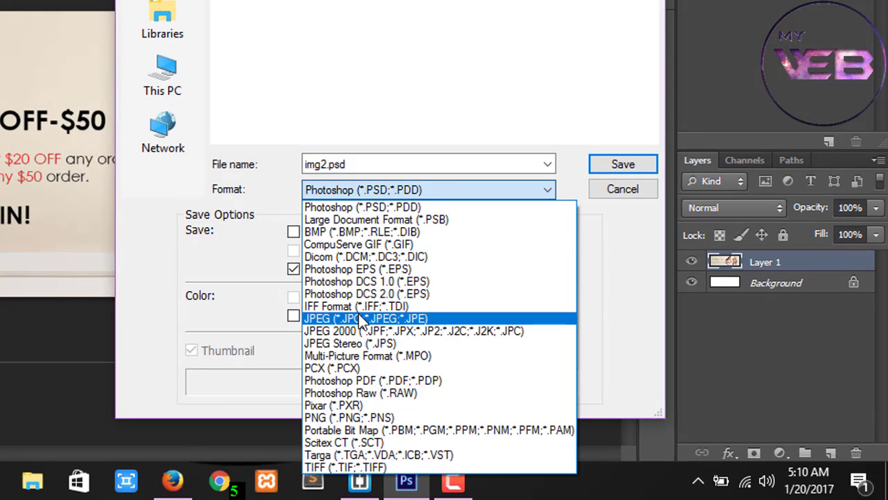
pyautogui.click(360, 318)
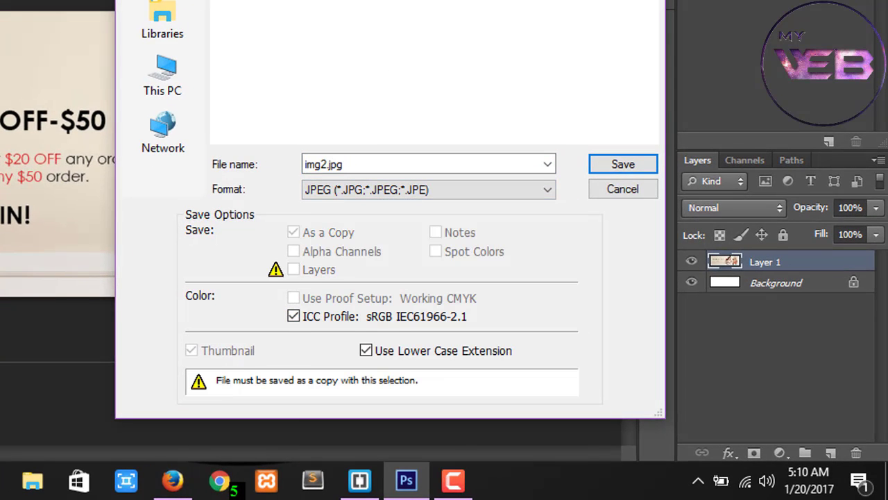
pyautogui.click(611, 168)
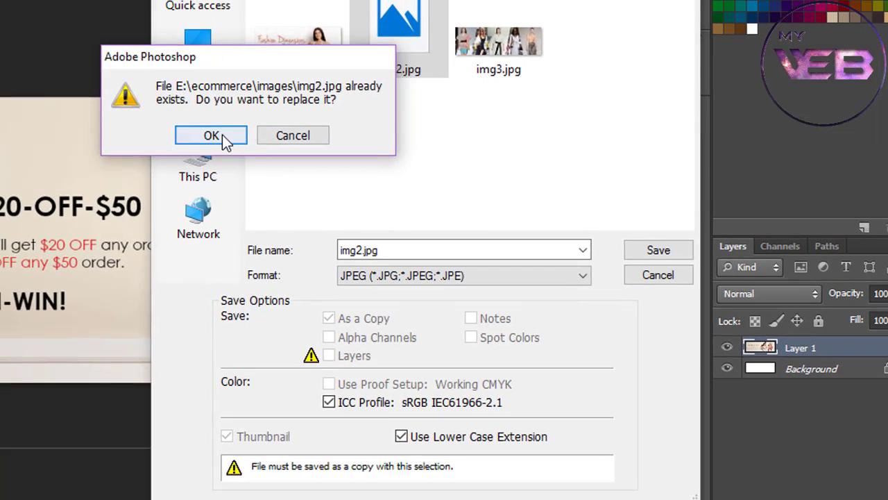
pyautogui.click(178, 45)
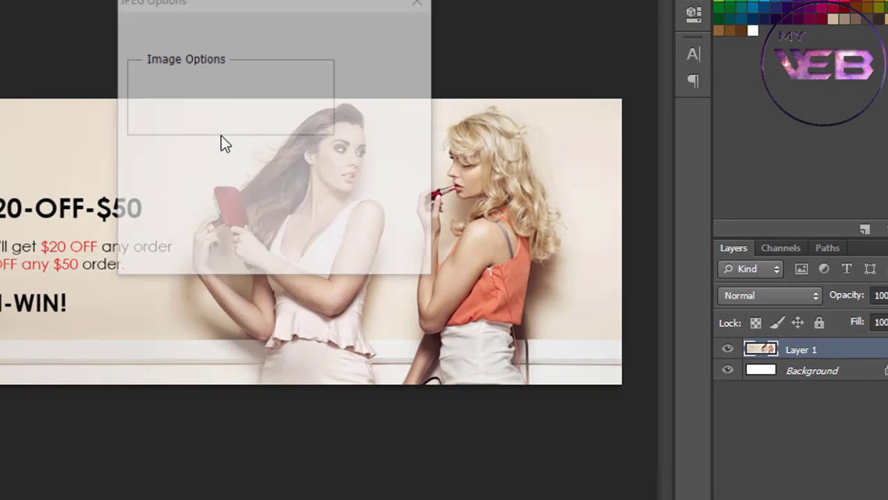
pyautogui.click(390, 34)
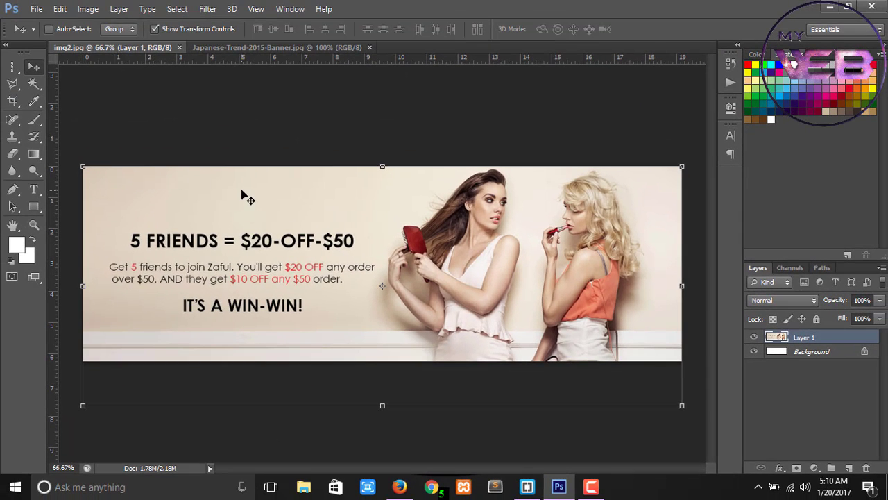
# - Delete Layer 1 from img2.jpg and quit Photoshop without saving the changes
pyautogui.press('Delete')
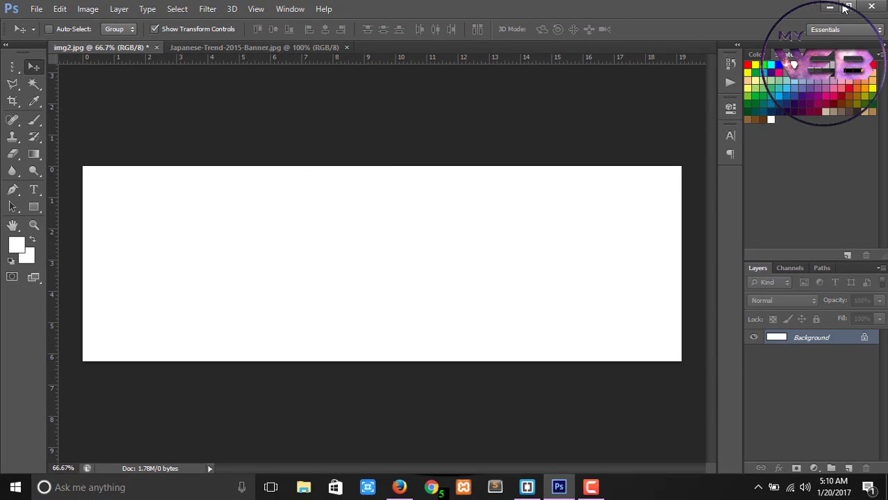
pyautogui.click(870, 7)
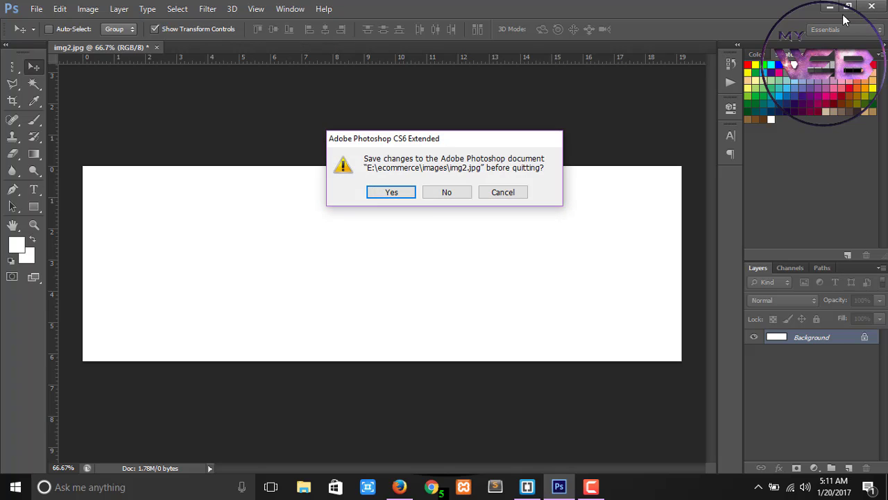
pyautogui.click(440, 192)
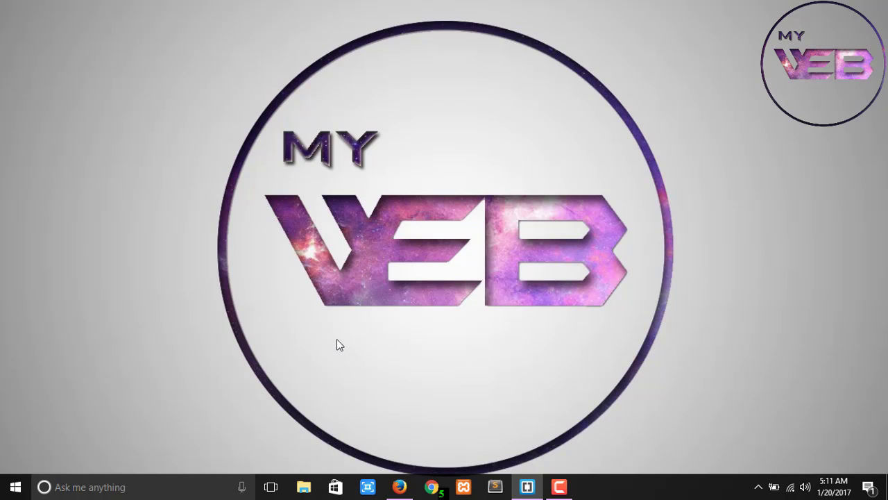
# - Browse File Explorer to Local Disk (E:) > ecommerce > images and open img1.jpg in Photos
pyautogui.click(304, 487)
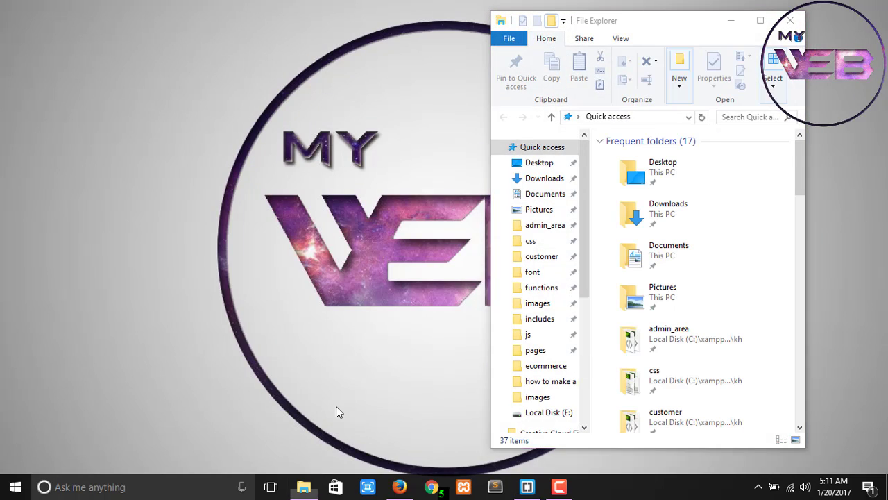
pyautogui.press('super')
pyautogui.press('super')
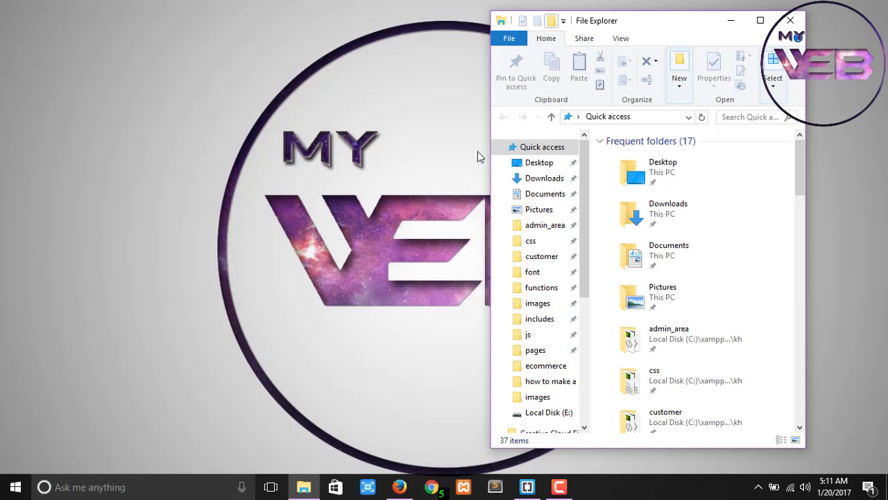
pyautogui.moveTo(589, 208); pyautogui.dragTo(579, 303)
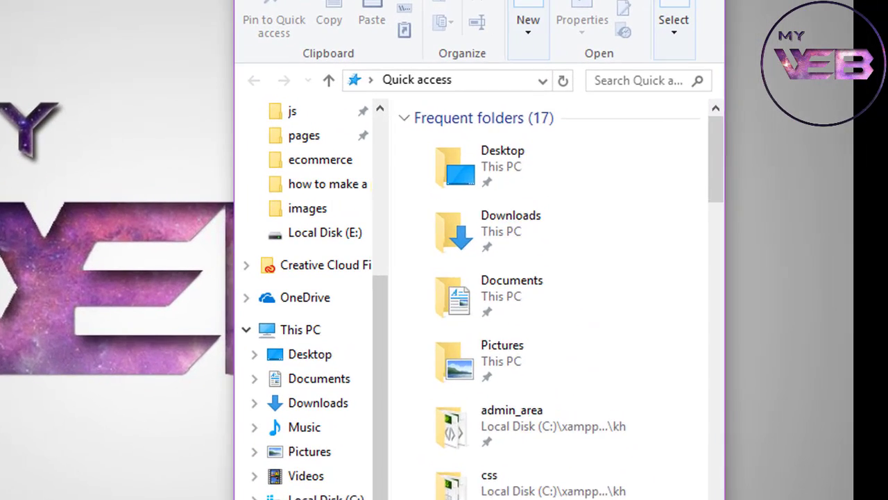
pyautogui.doubleClick(480, 222)
pyautogui.doubleClick(467, 188)
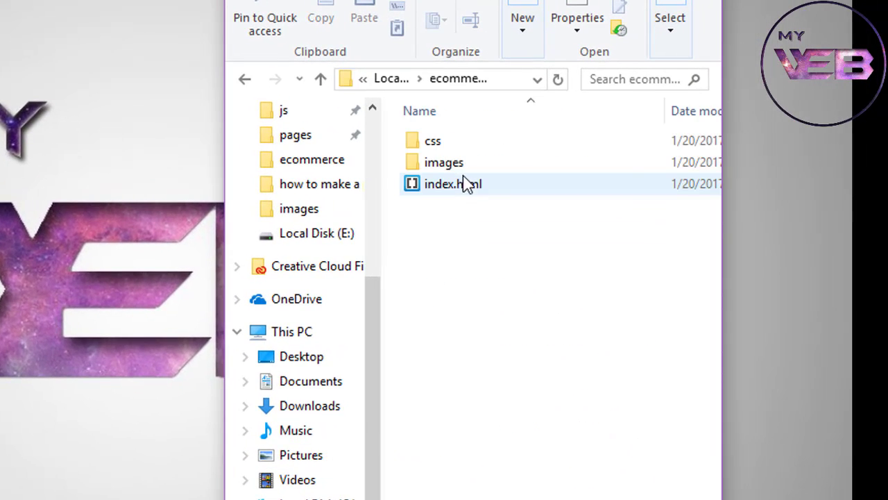
pyautogui.click(461, 173)
pyautogui.doubleClick(461, 173)
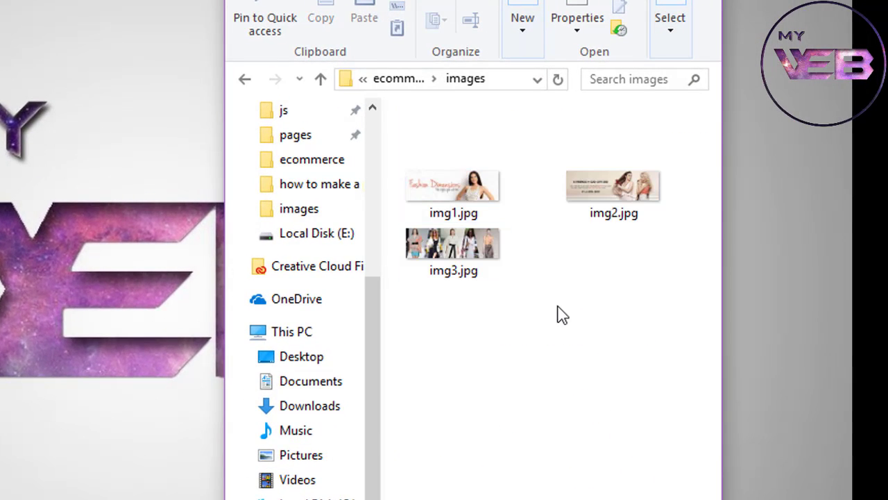
pyautogui.click(451, 206)
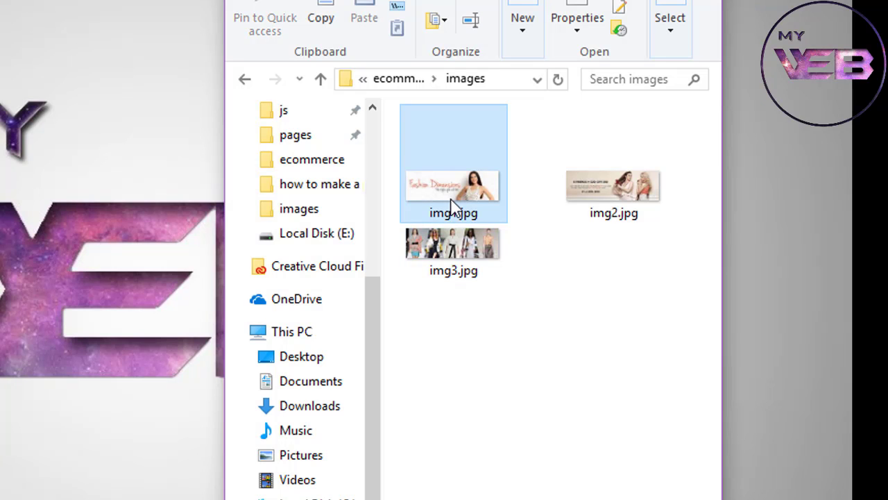
pyautogui.doubleClick(451, 206)
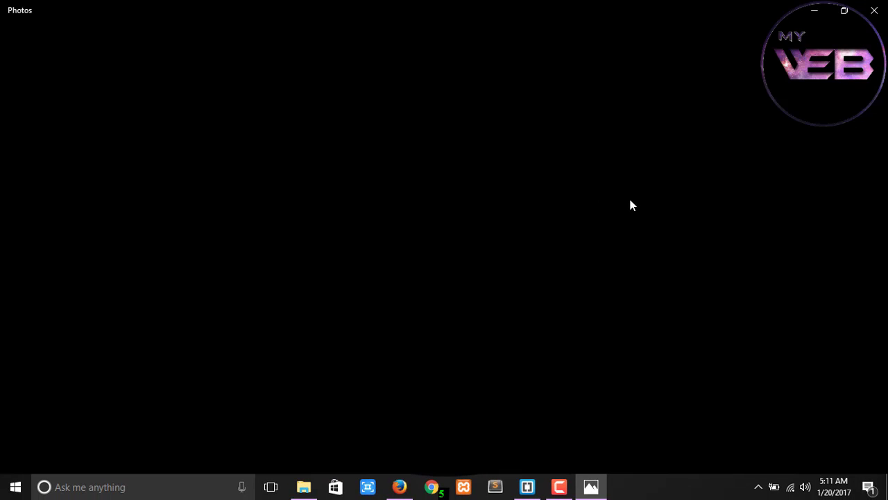